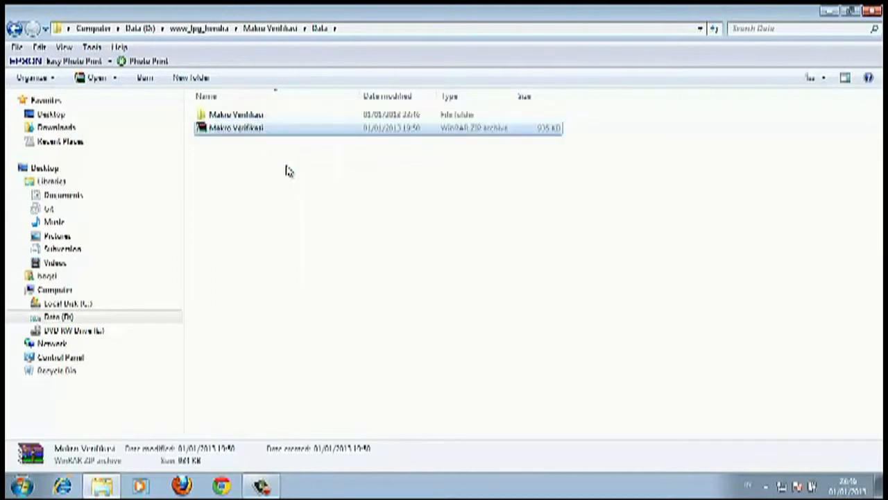
Open the macro-enabled verifikasi workbook from the Makro Verifikasi folder
double_click(262, 115)
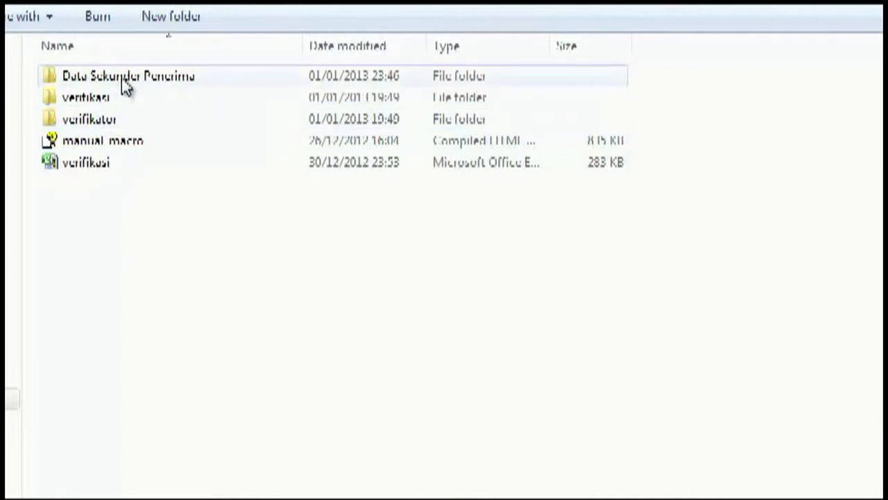
mouse_move(126, 85)
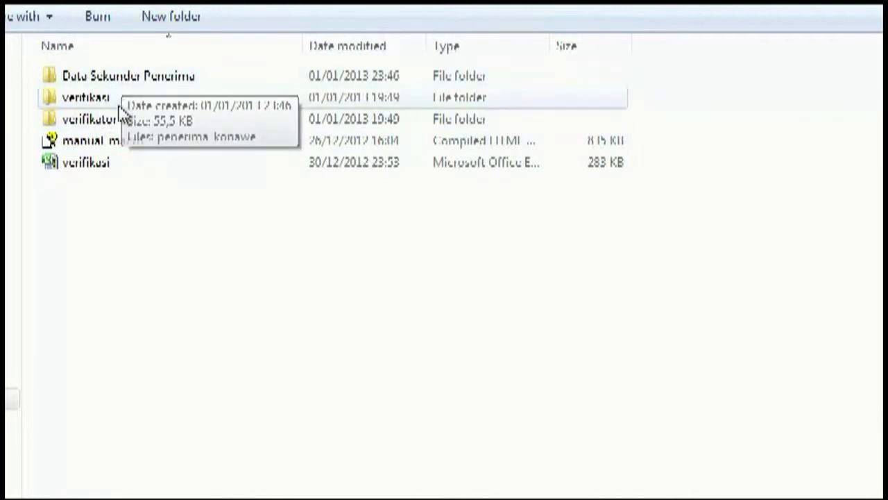
mouse_move(107, 172)
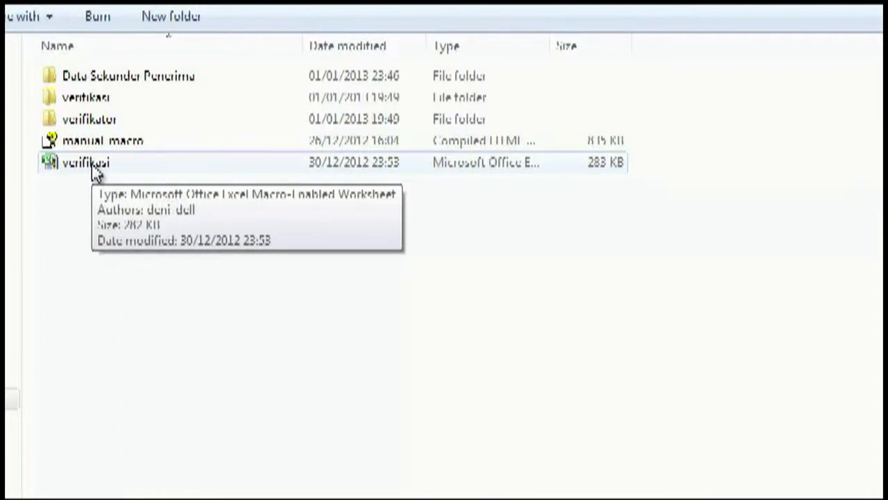
double_click(96, 171)
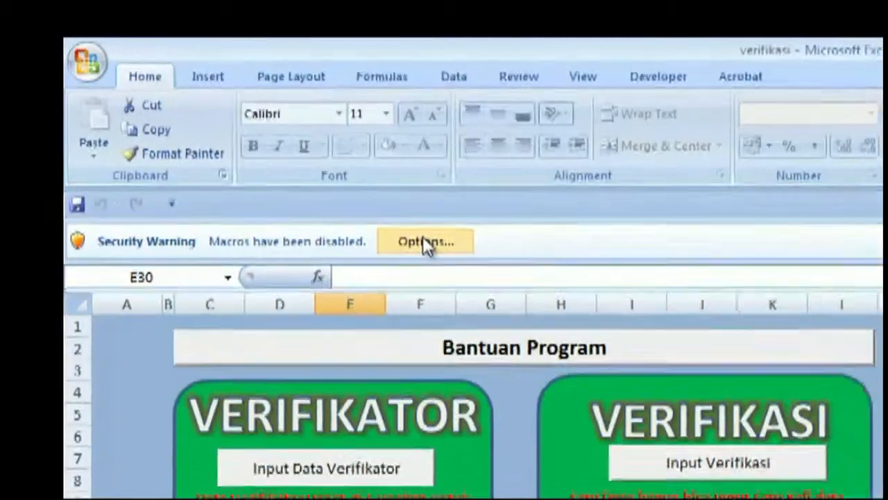
Enable the blocked macro content in the verifikasi workbook
left_click(454, 259)
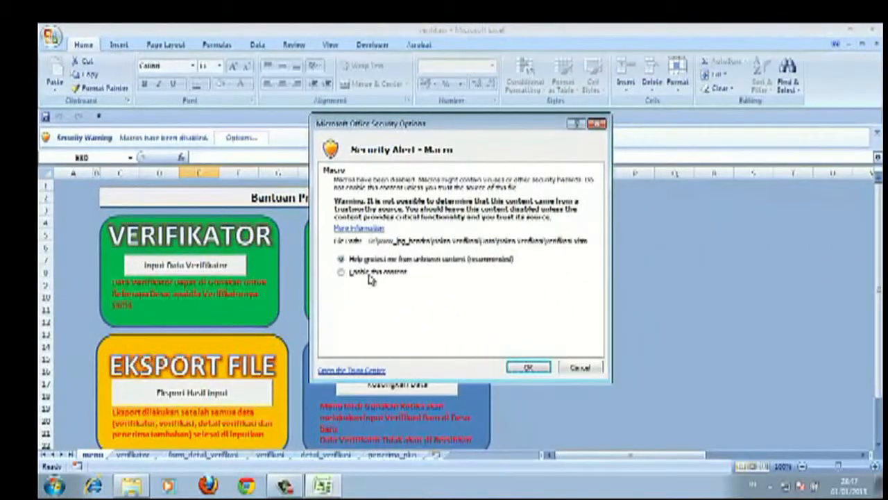
left_click(371, 272)
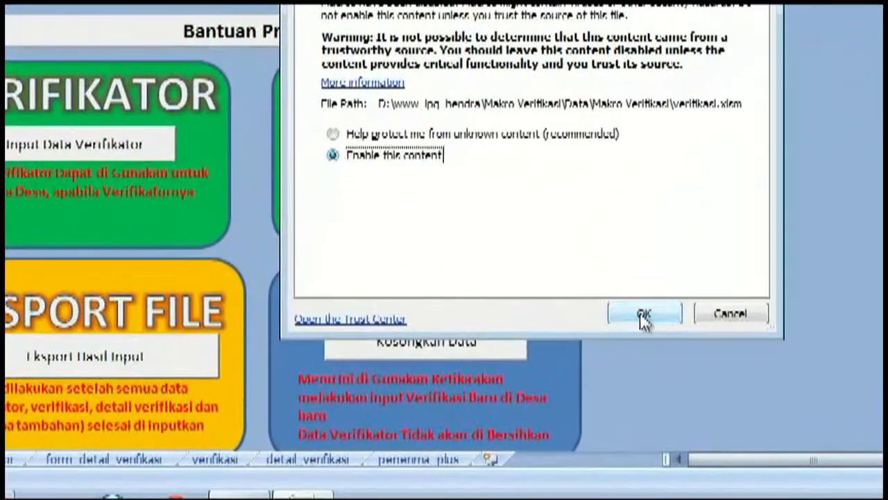
left_click(527, 368)
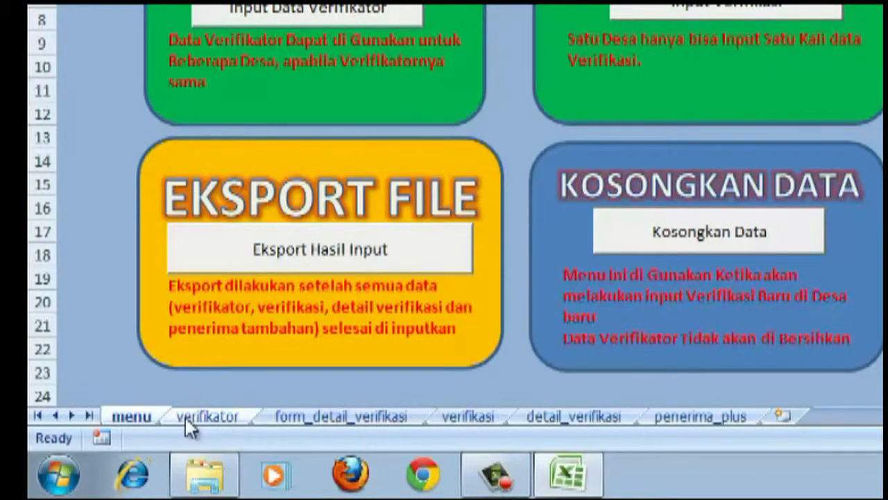
Look through the verifikator, form_detail_verifikasi, verifikasi, detail_verifikasi and penerima_plus sheets to examine their columns
left_click(225, 416)
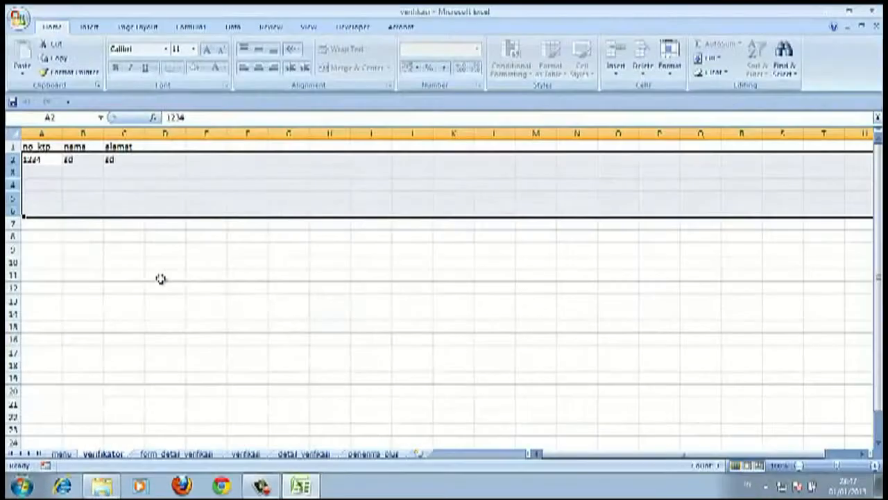
left_click(225, 198)
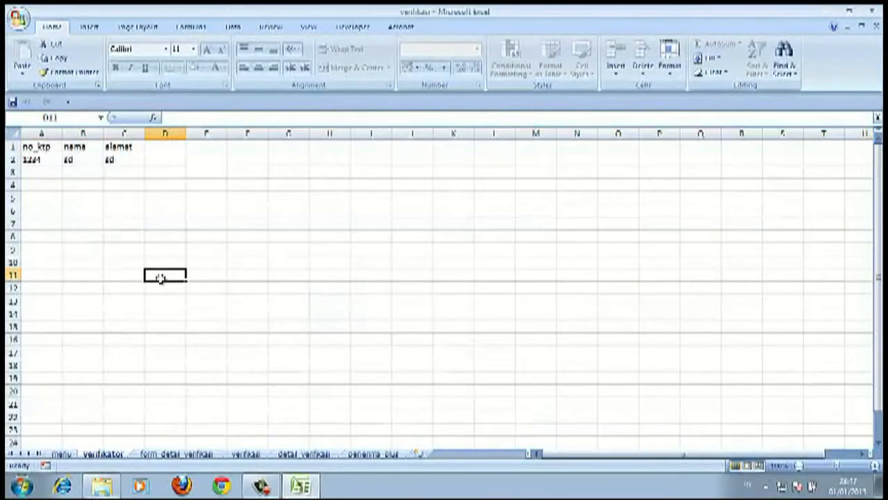
left_click(175, 453)
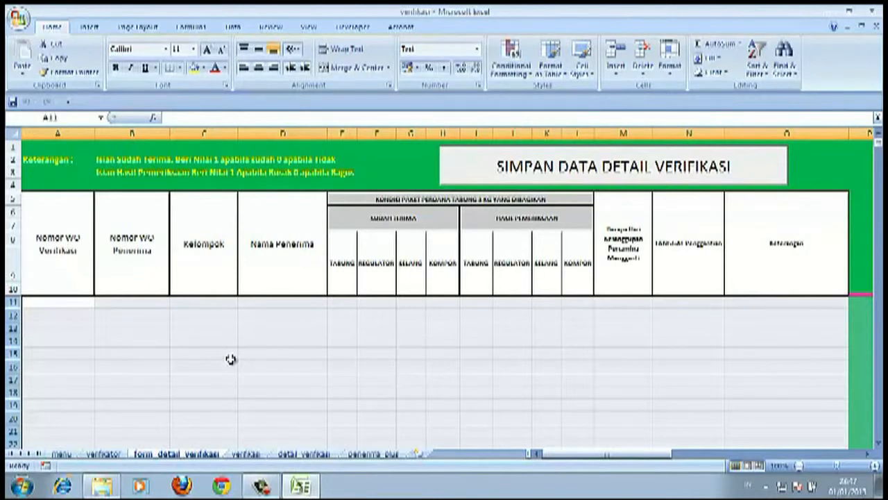
left_click(247, 454)
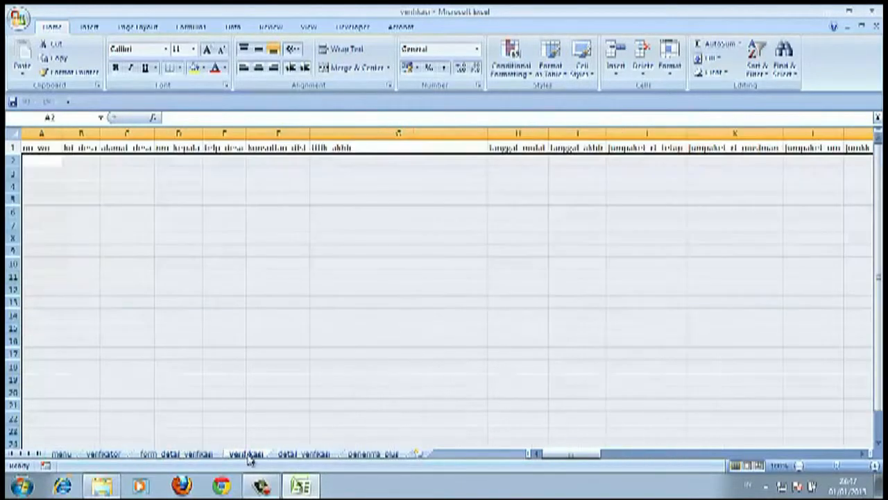
left_click(250, 252)
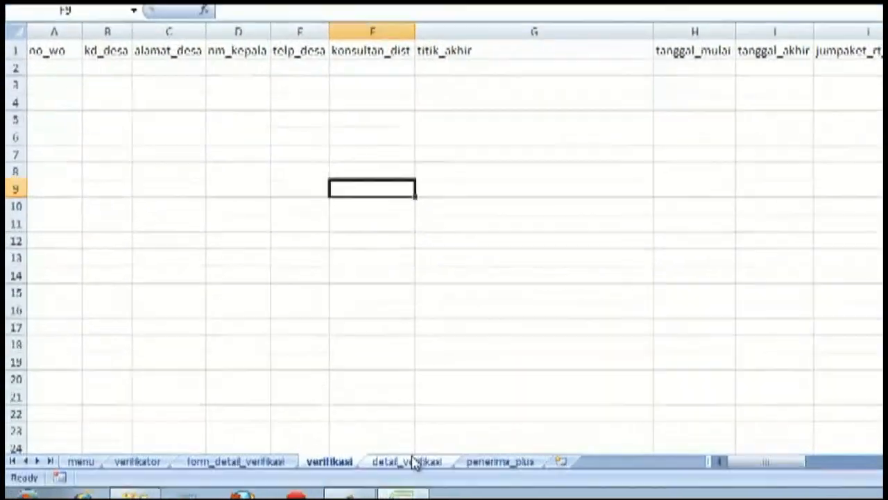
left_click(303, 454)
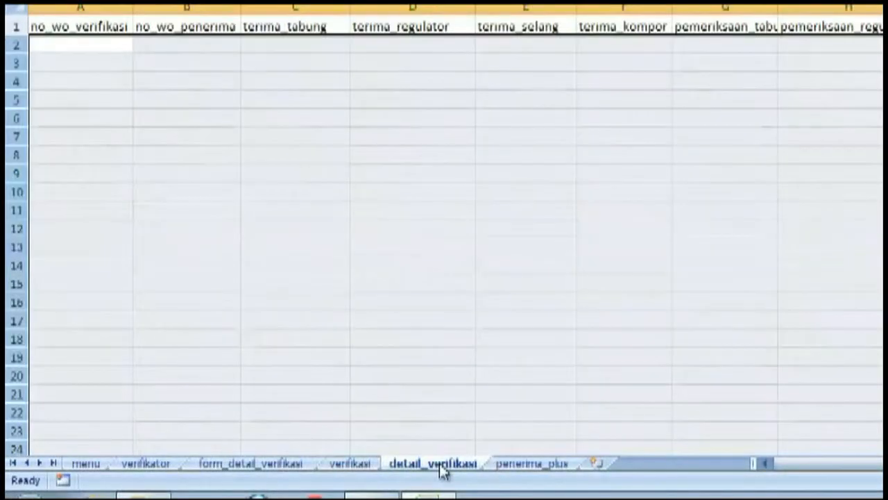
left_click(496, 248)
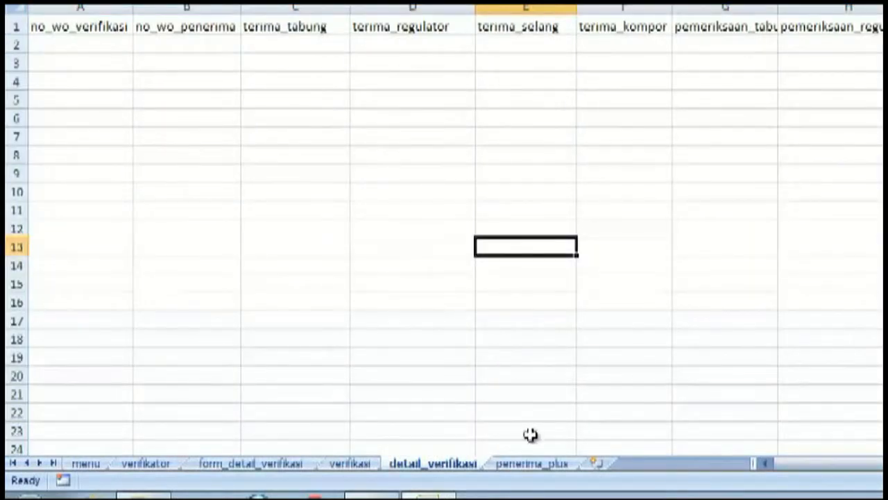
left_click(531, 463)
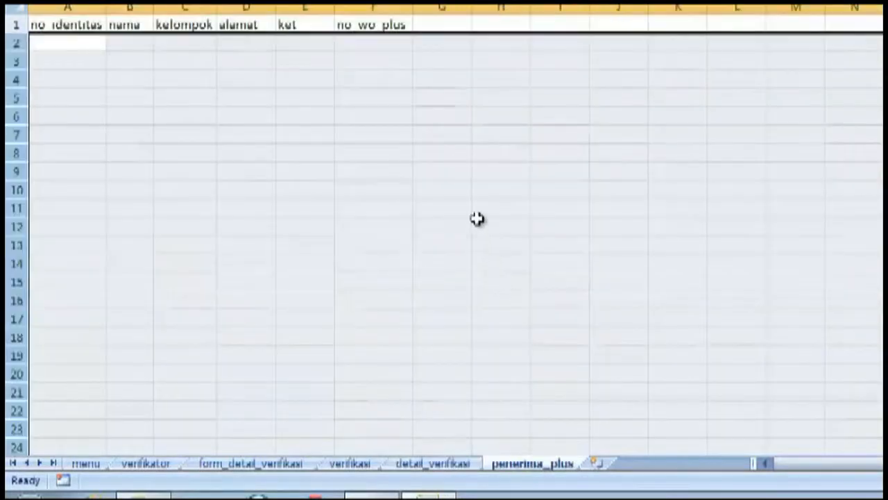
left_click(423, 165)
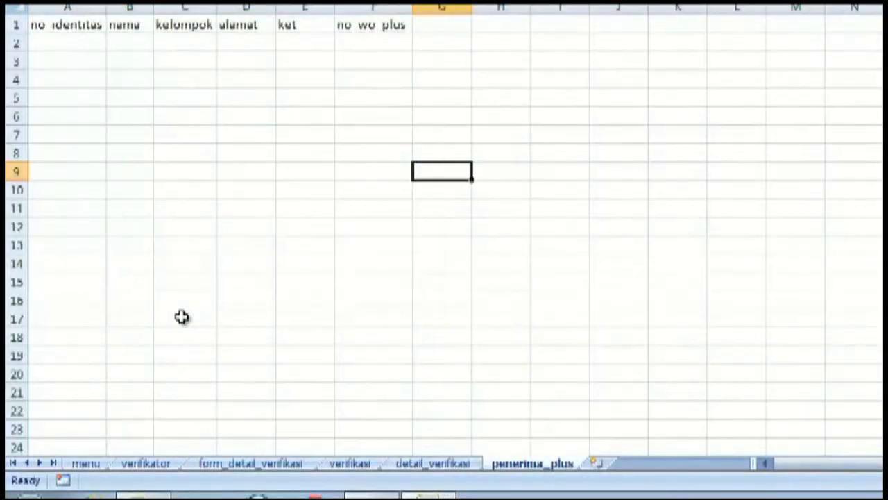
Open the program help from the menu sheet, browse its topics from the process sequence to data export, and close it
left_click(86, 463)
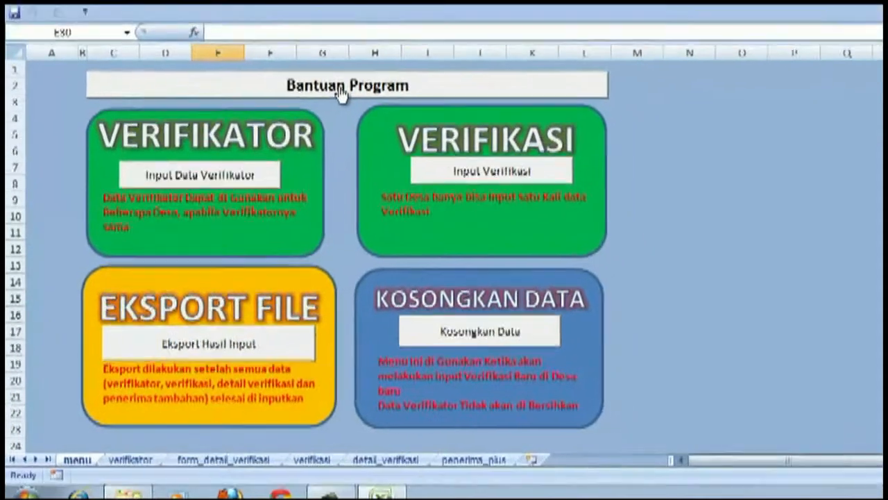
left_click(344, 89)
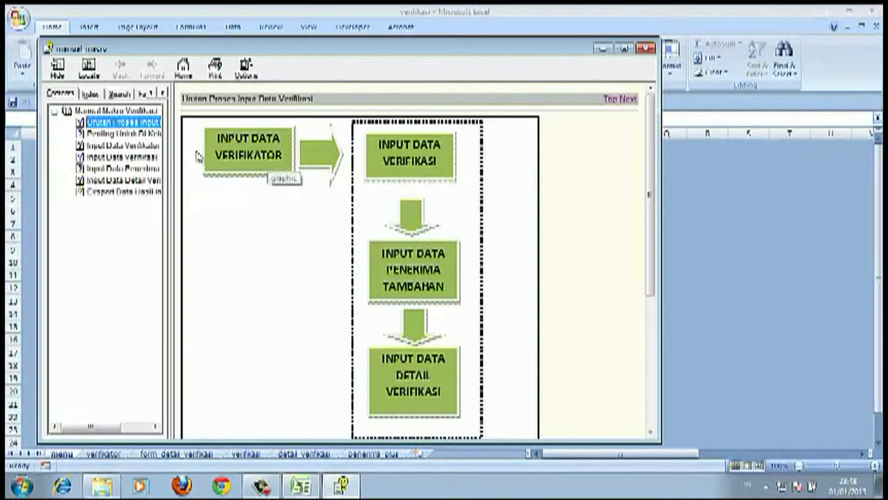
left_click(123, 134)
left_click(123, 147)
left_click(128, 157)
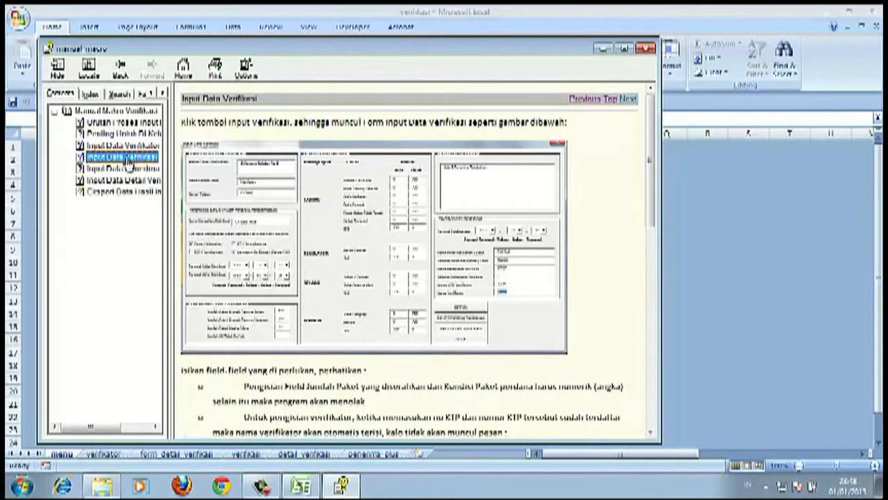
left_click(125, 168)
left_click(139, 180)
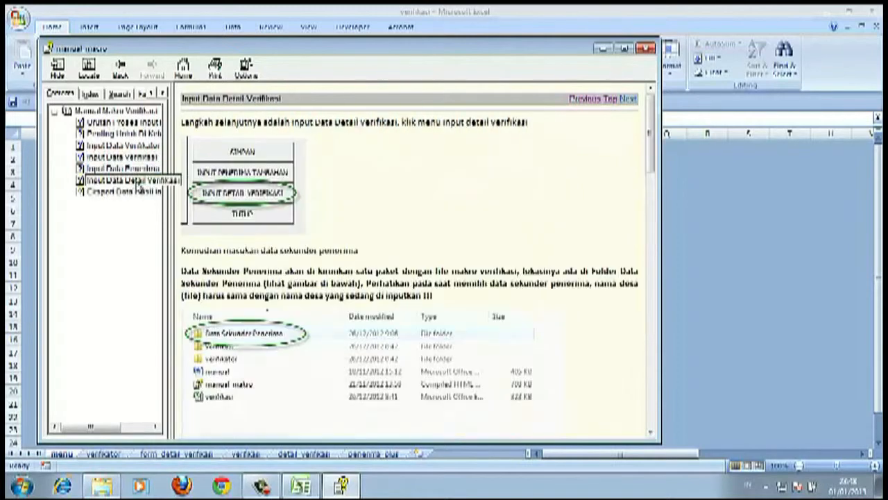
left_click(137, 192)
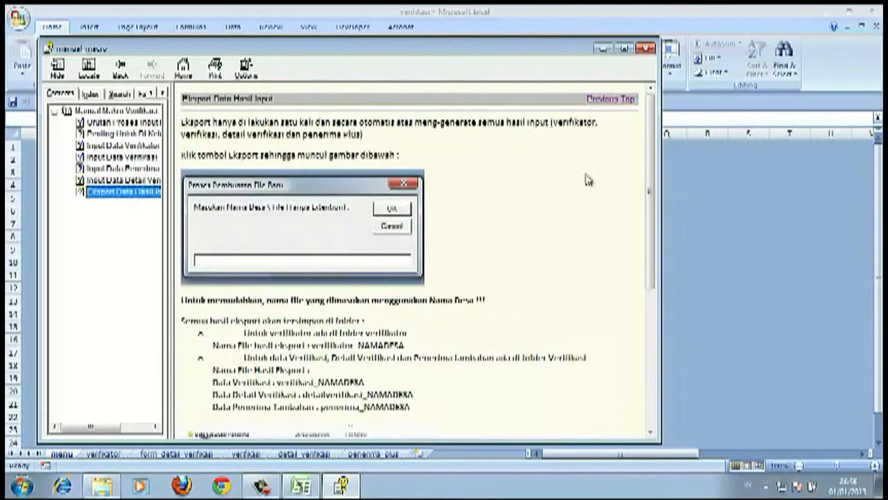
left_click(647, 49)
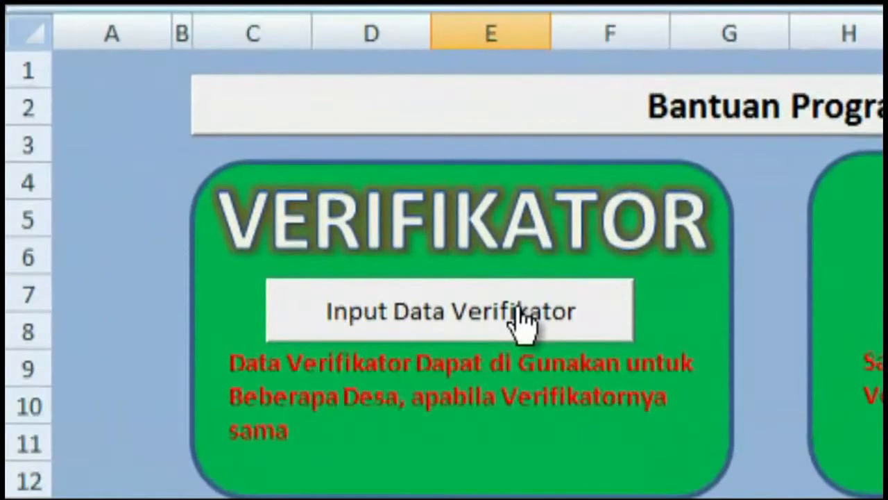
Fill in the verifier's KTP number, full name and address in the verifier data form and try to save the record
left_click(518, 310)
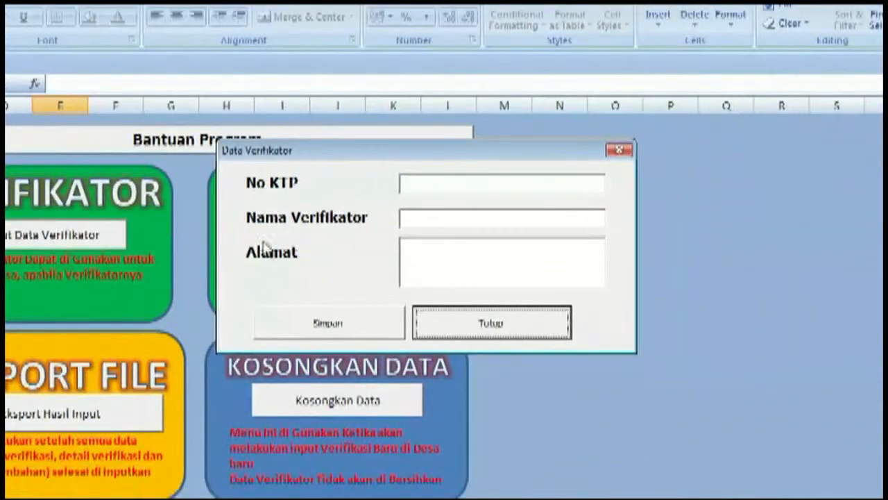
left_click(432, 182)
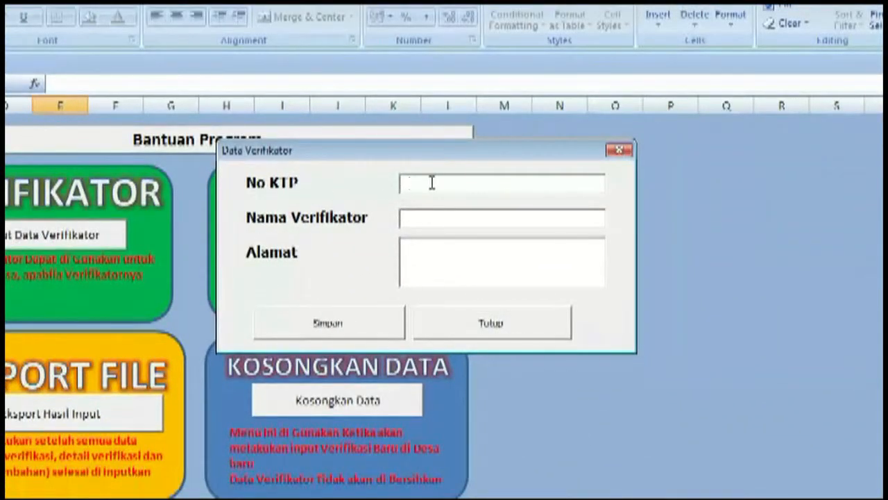
type("1234Del")
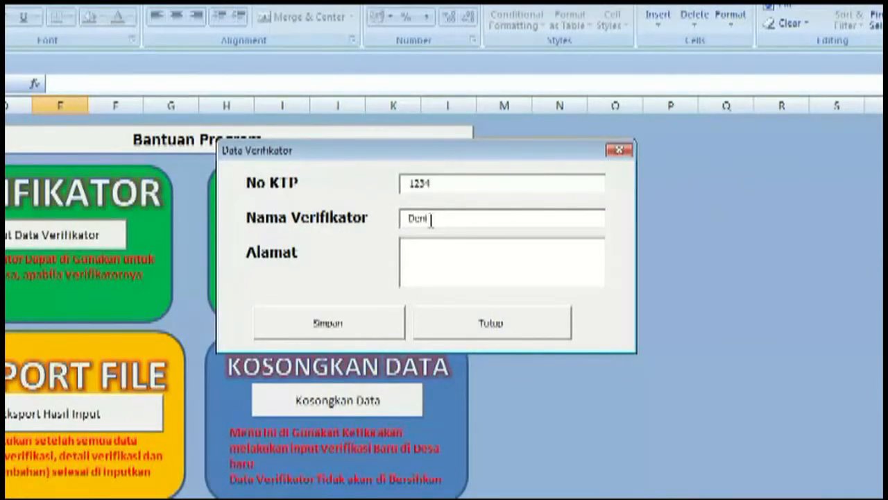
type("i Nurul")
type("Konawe")
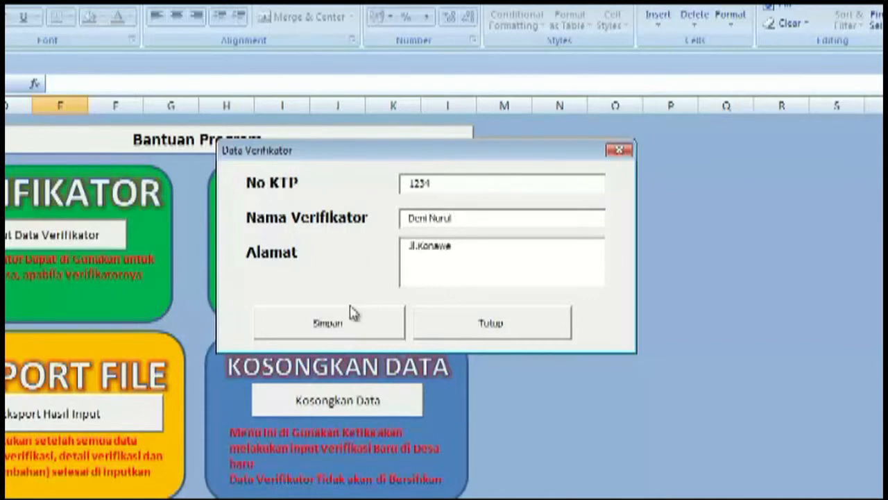
left_click(349, 325)
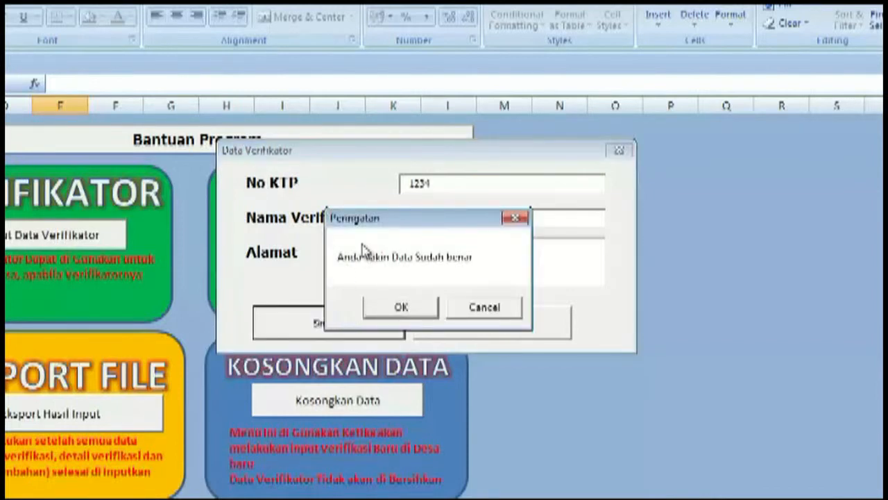
left_click(401, 309)
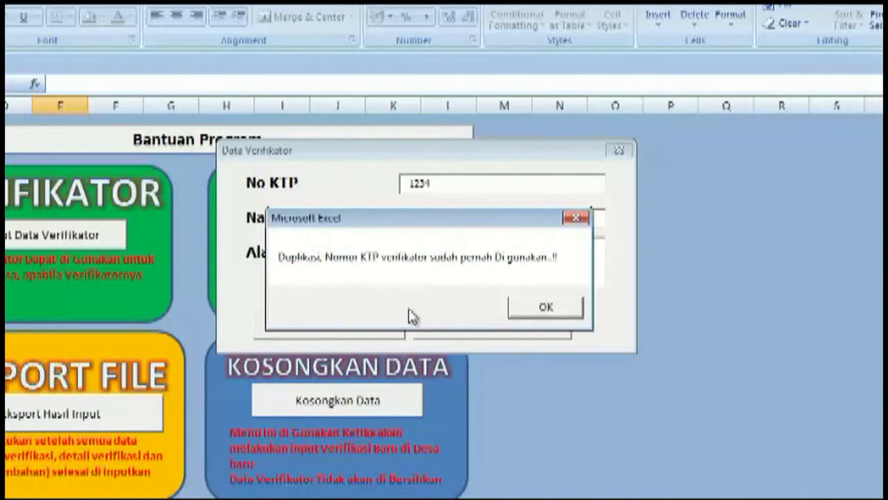
left_click_drag(411, 229, 574, 264)
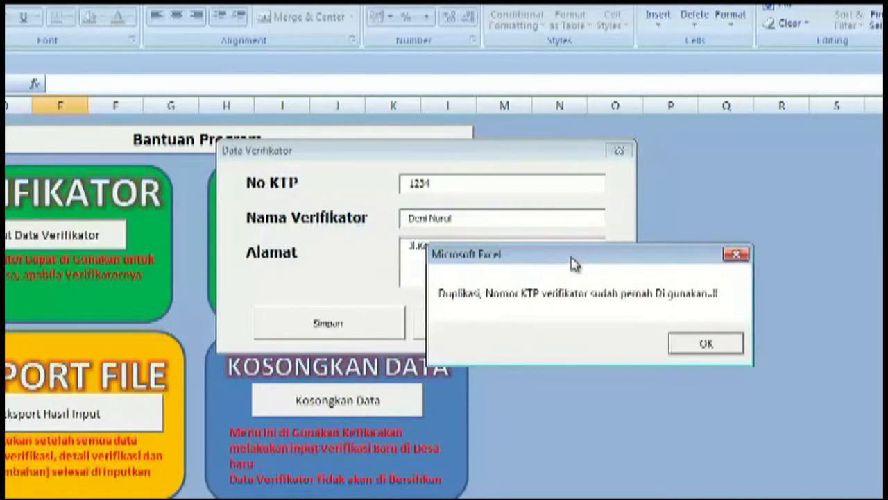
left_click(702, 346)
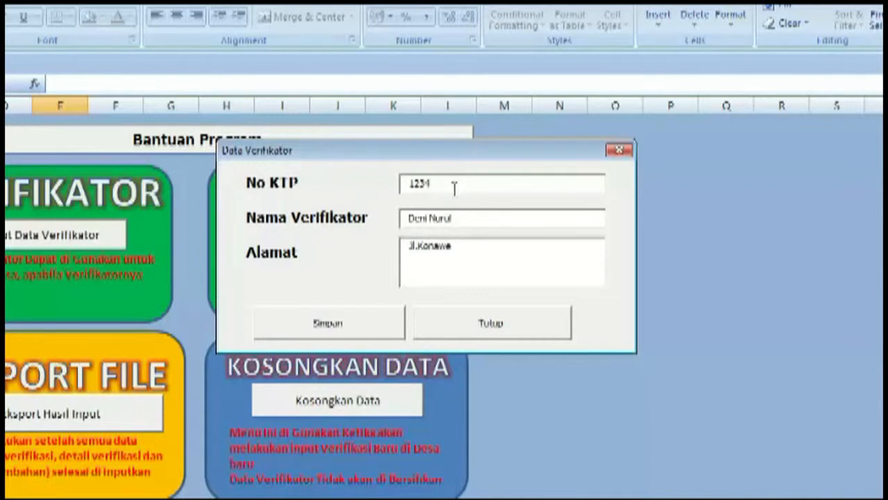
Extend the verifier's KTP number by one digit, save the record and close the verifier data form
type("5")
left_click(323, 334)
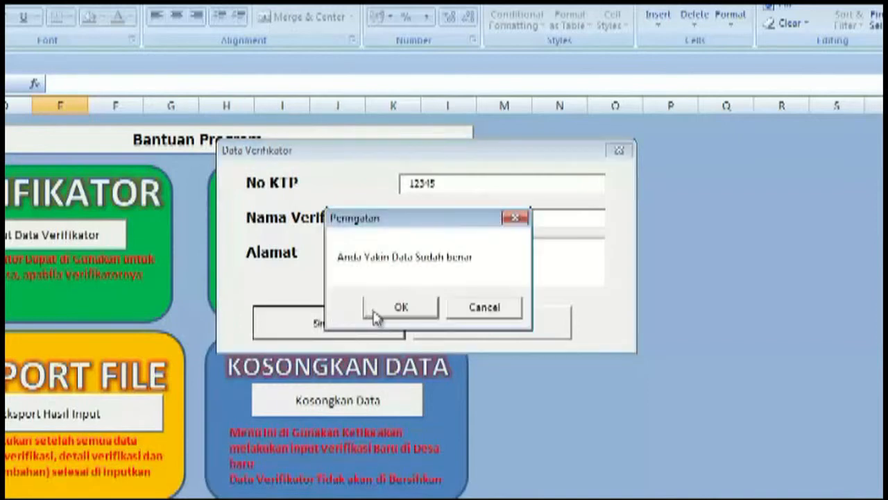
left_click(397, 309)
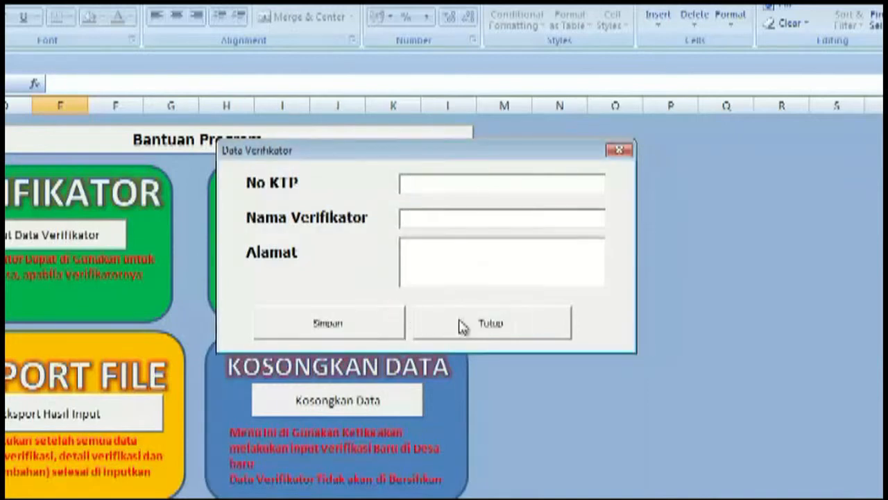
left_click(514, 334)
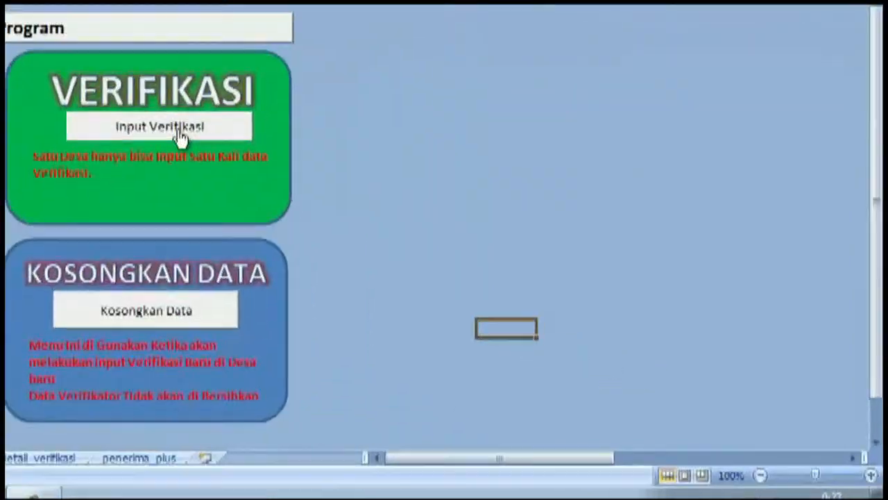
Try to open the verification data input form from the menu sheet
left_click(401, 229)
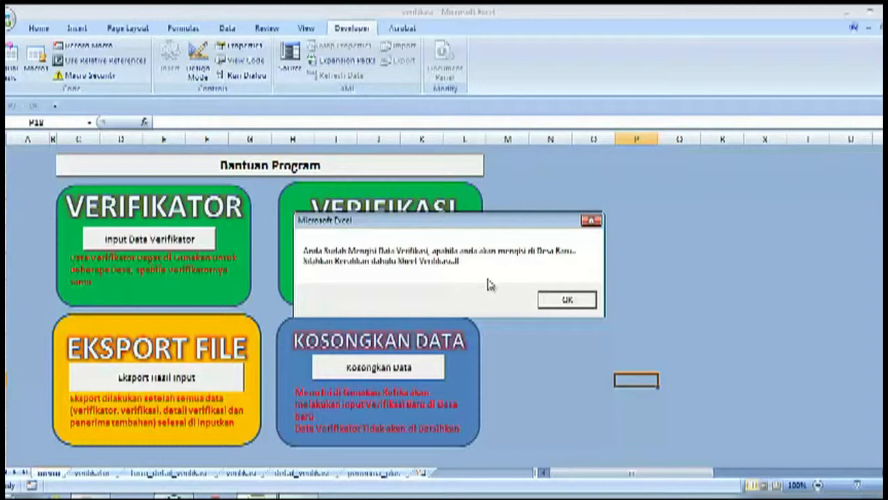
left_click(556, 306)
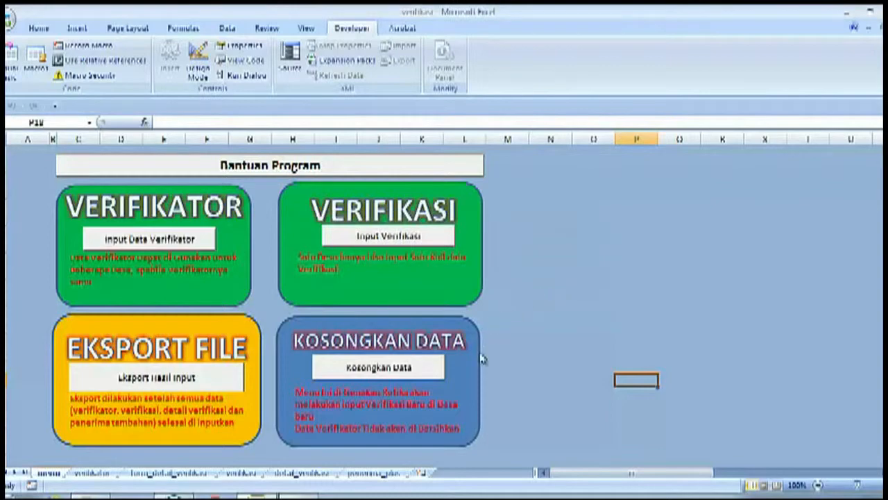
Open the verification data input form from the menu sheet and try to close it before any data is entered
left_click(409, 374)
left_click(401, 233)
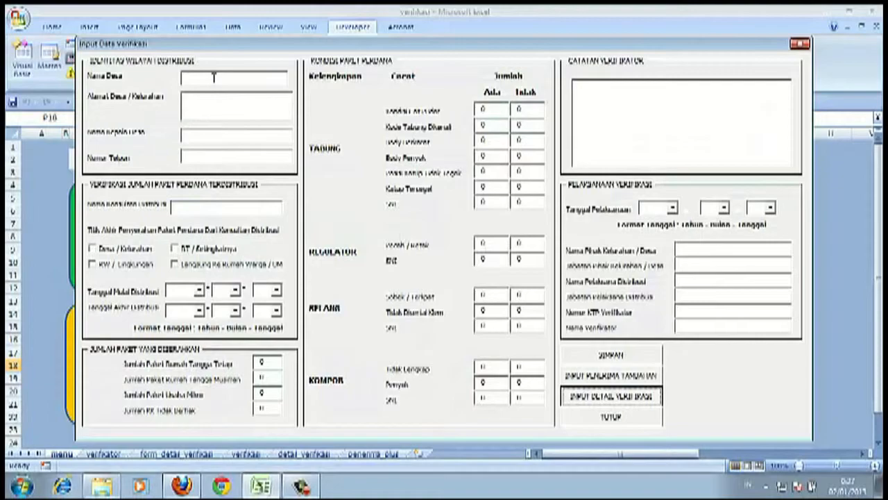
left_click(800, 44)
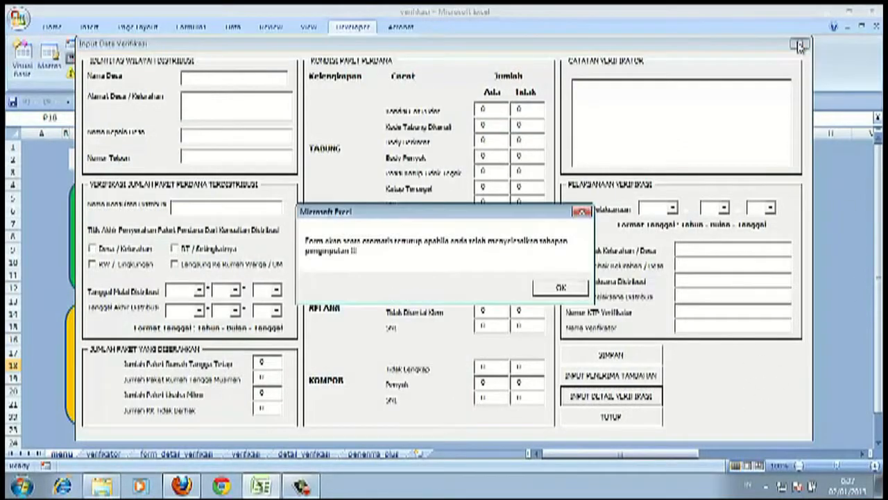
left_click(560, 286)
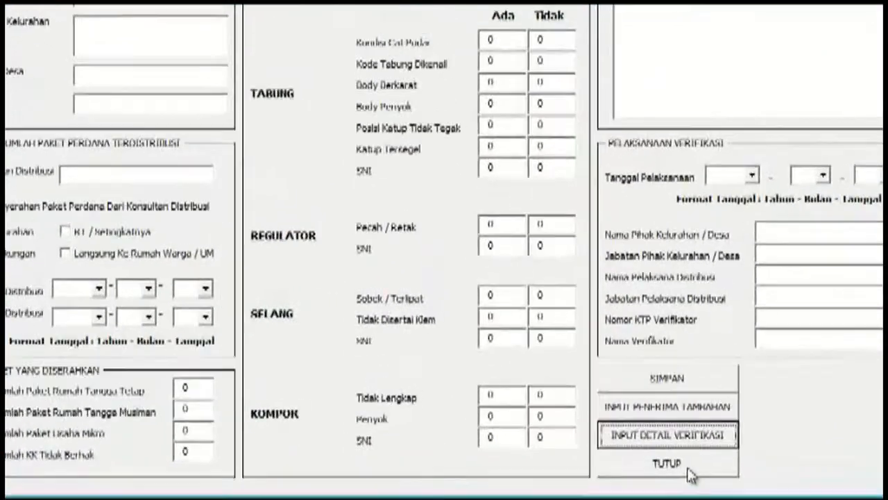
left_click(621, 417)
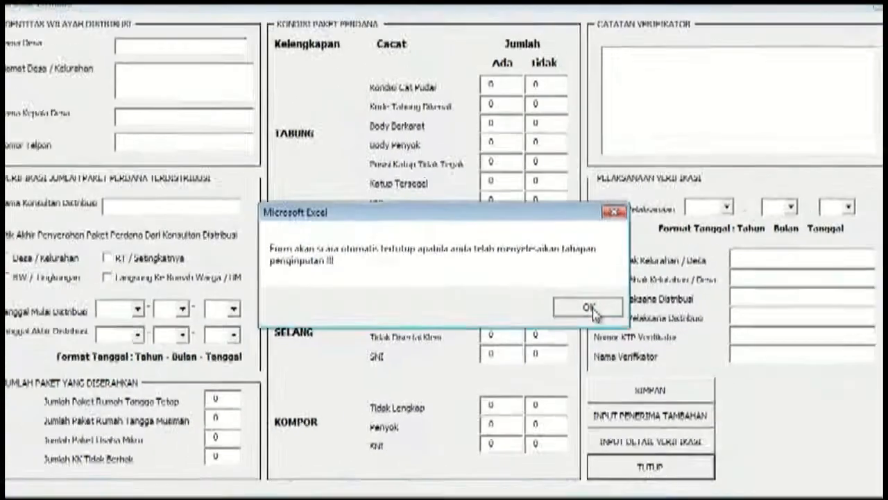
left_click(627, 290)
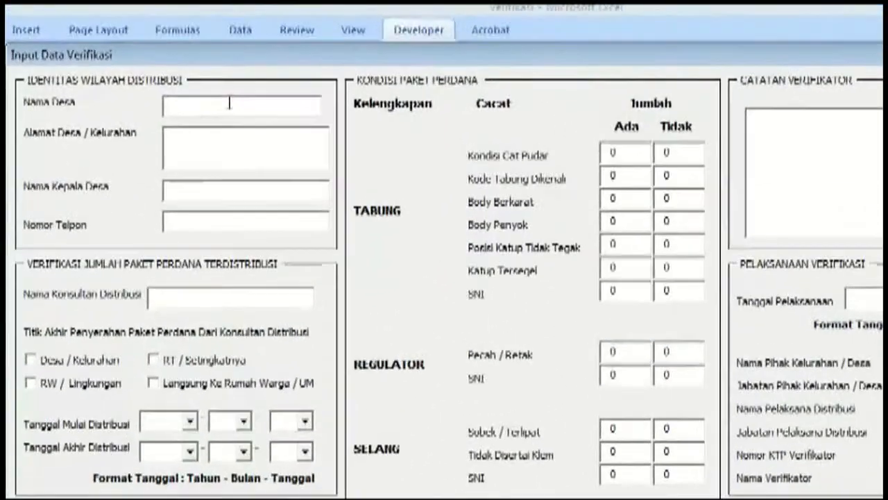
Enter KONAWE as the village name and fill in the village address in the distribution area identity section
left_click(184, 59)
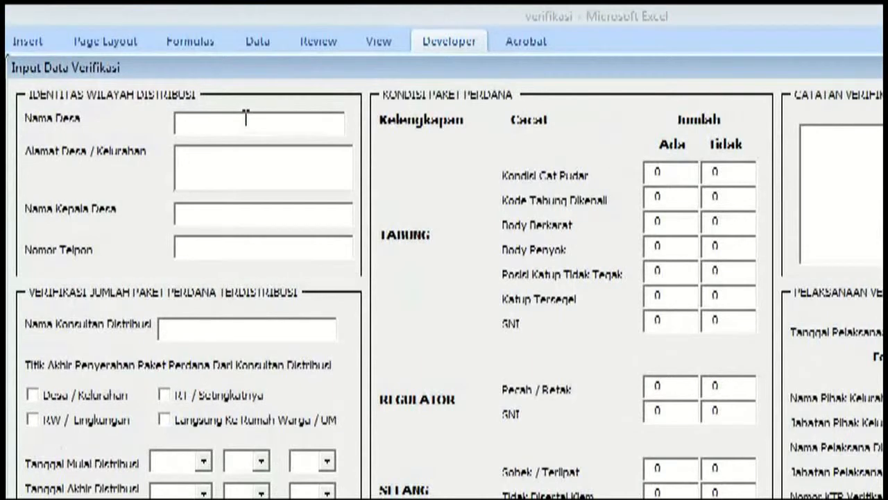
type("KONAWE")
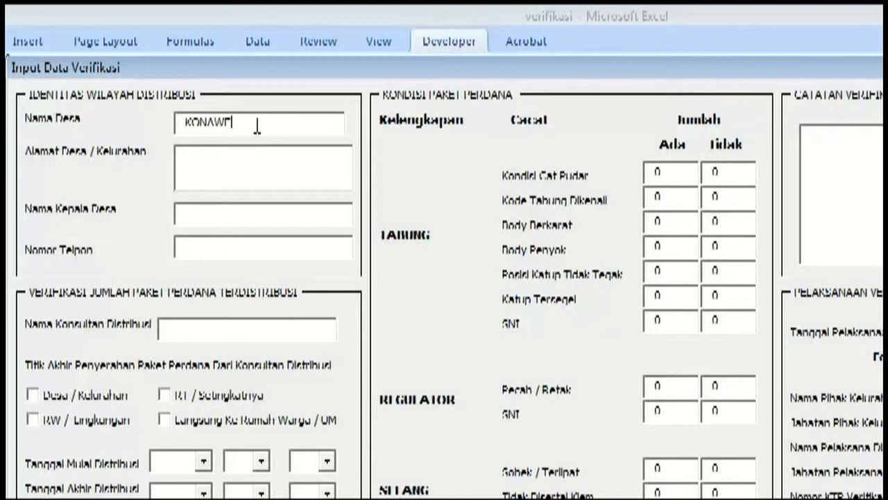
left_click_drag(258, 123, 231, 166)
left_click(231, 167)
type("1l. Konawe")
Fill in the village head's name, using a single quotation mark for the apostrophe, and the village's phone number
type("Sae")
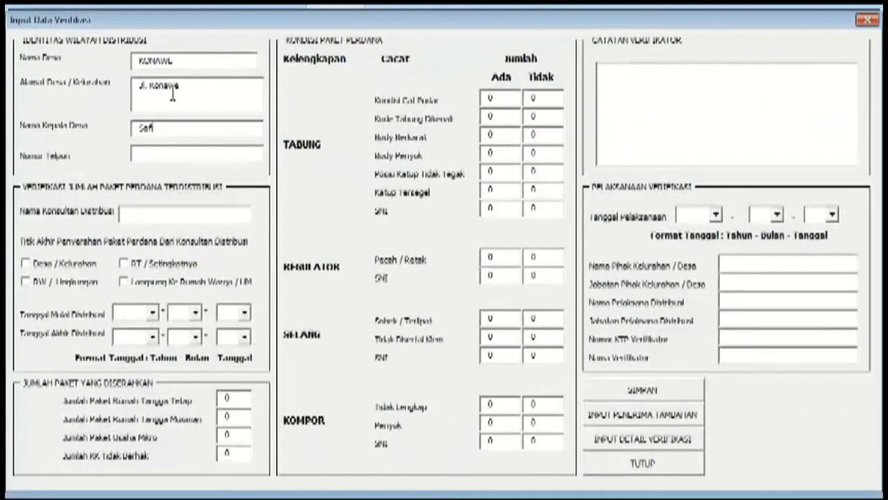
type("f")
key("Tab")
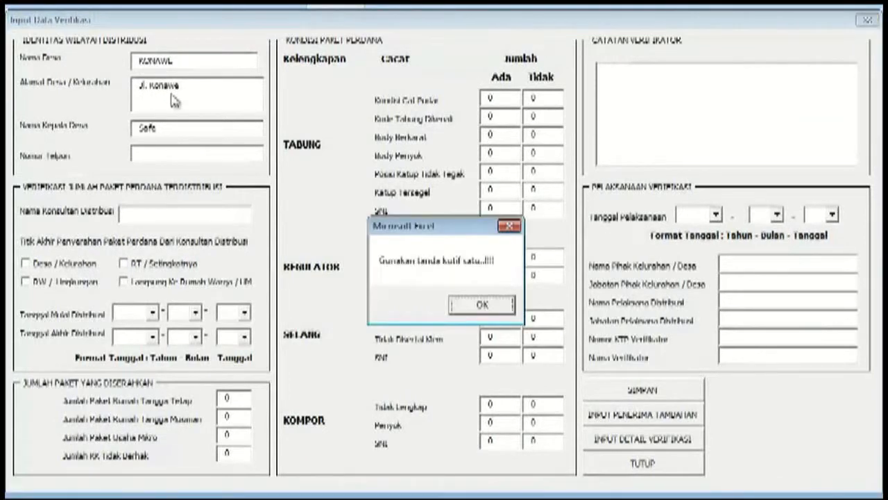
key("Return")
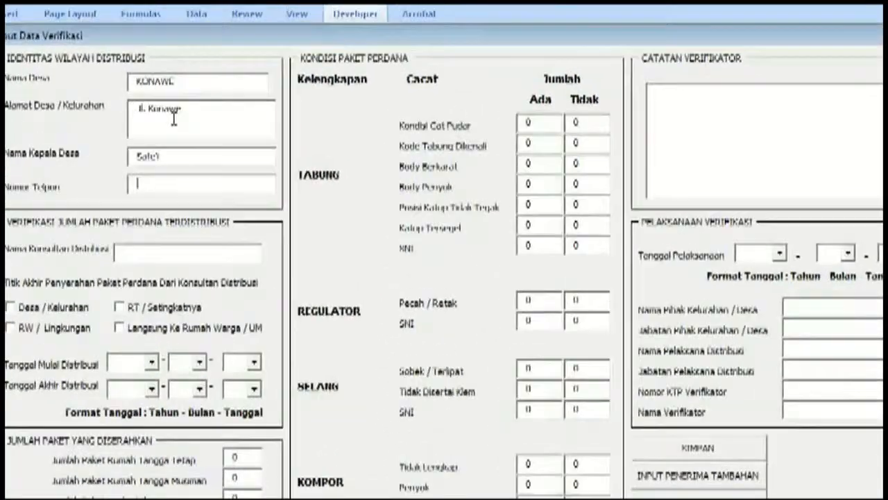
key("Tab")
type("09999")
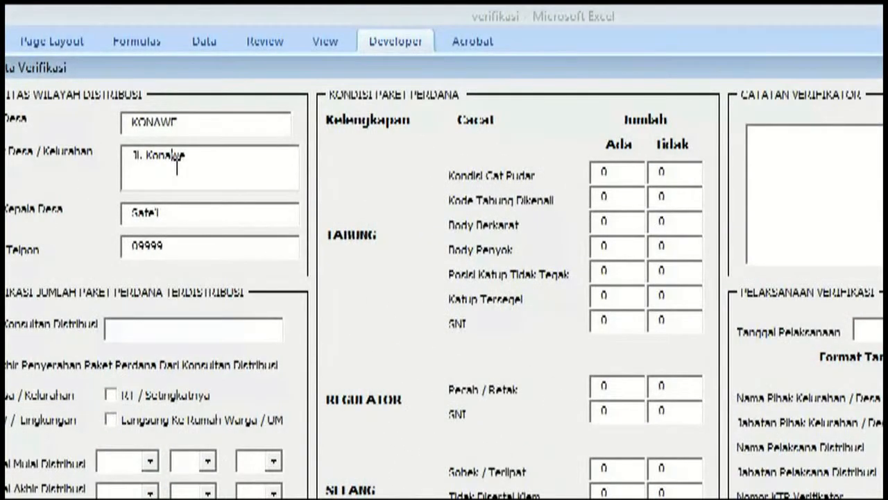
Enter CV.LPG Jaya as the distribution consultant and tick Desa / Kelurahan and Langsung Ke Rumah Warga / UM as final handover points
key("shift+Tab")
key("Tab")
key("Tab")
type("C")
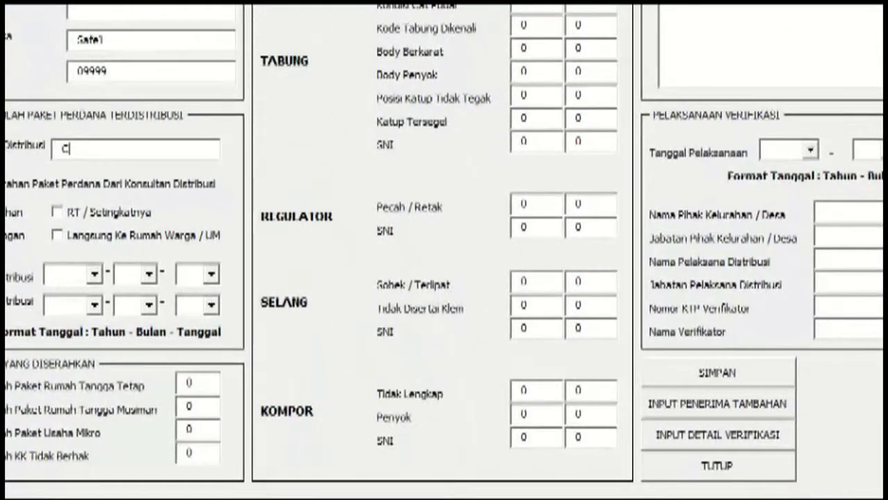
type("V.LP")
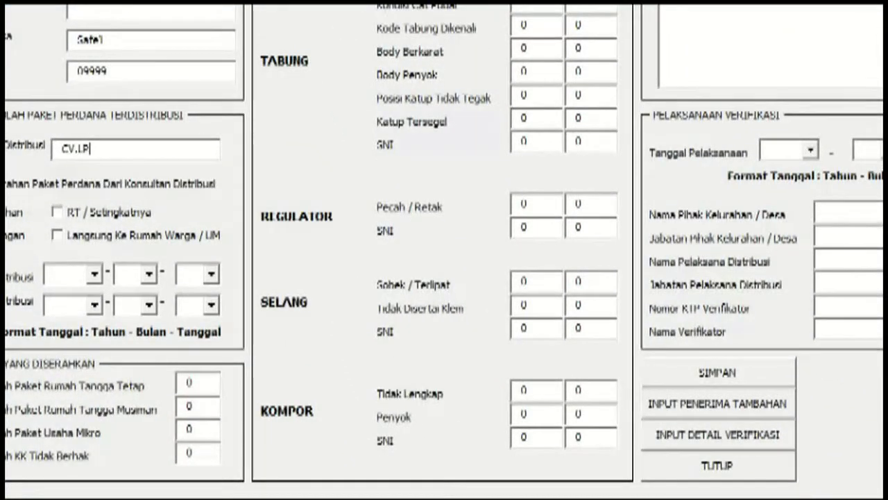
type("G Jaya")
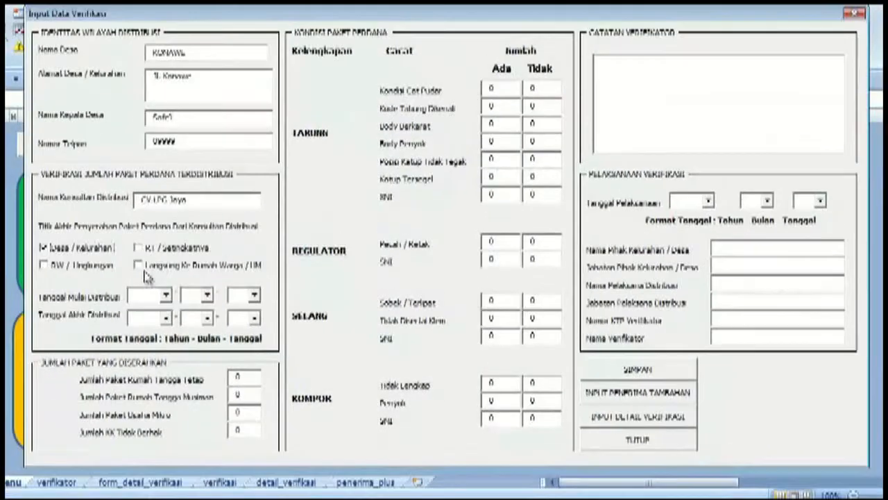
left_click(159, 268)
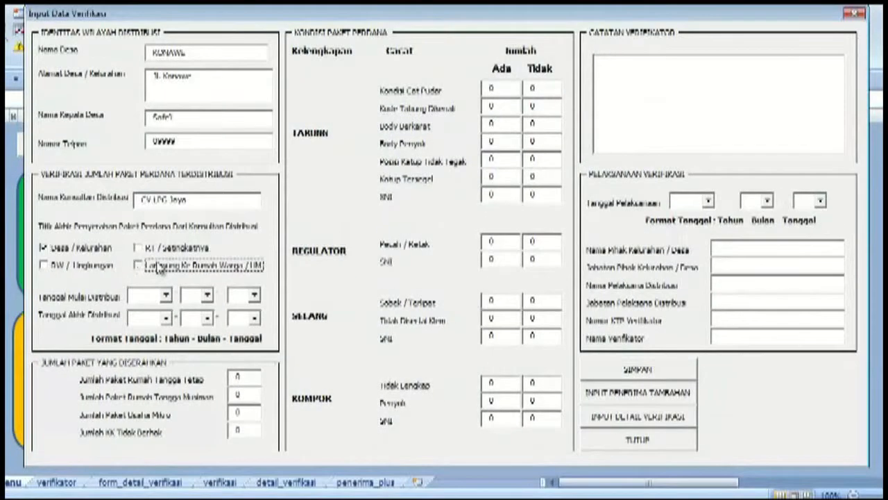
Set the distribution start date to 2013 - 01 - 01
left_click(166, 296)
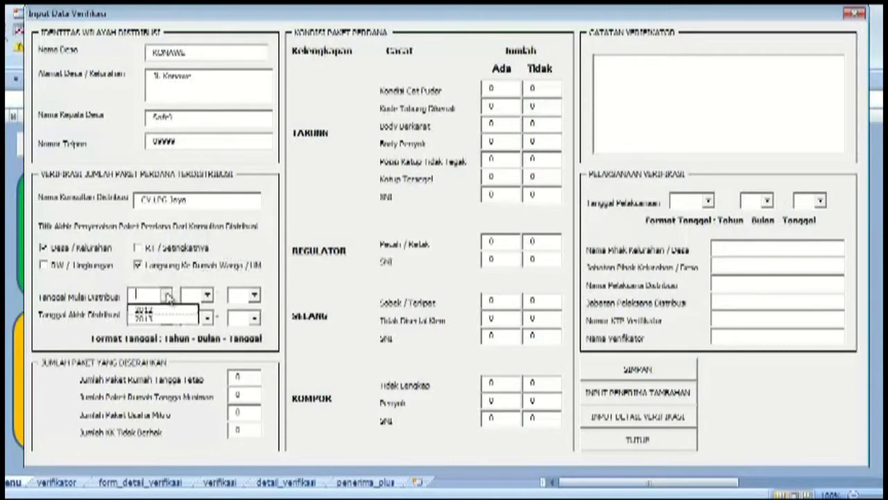
left_click(174, 319)
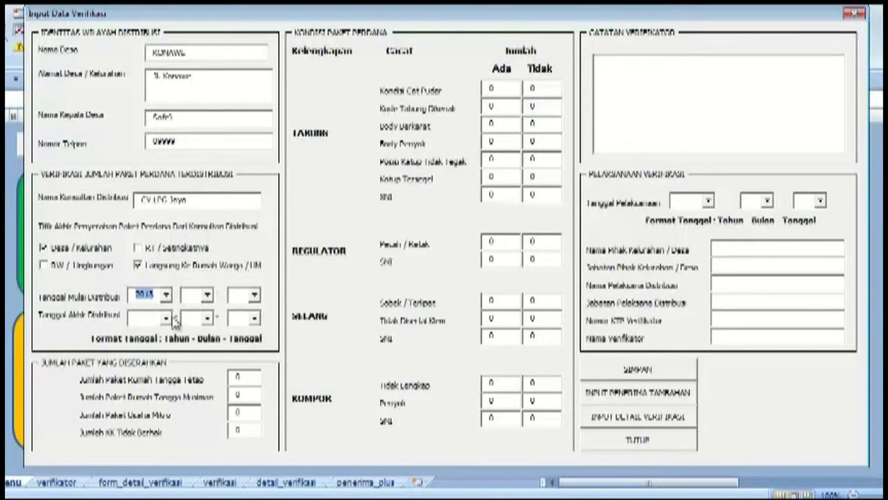
left_click(210, 295)
left_click(217, 318)
left_click(255, 295)
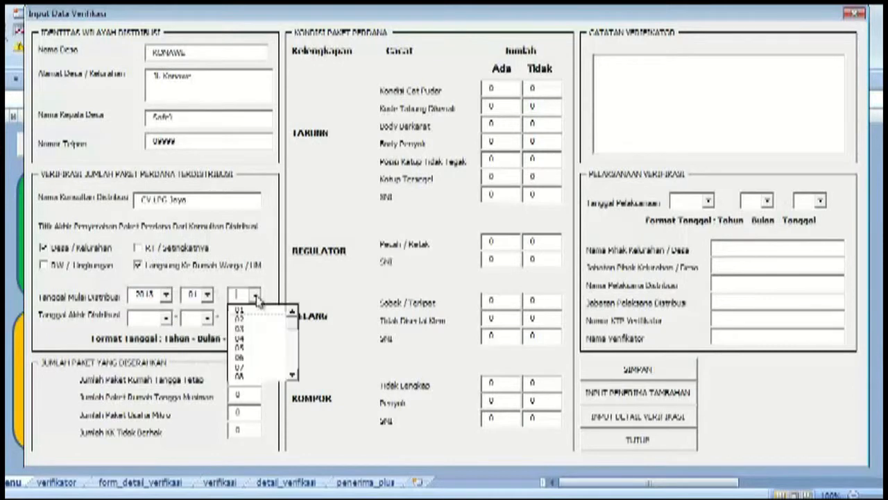
left_click(239, 307)
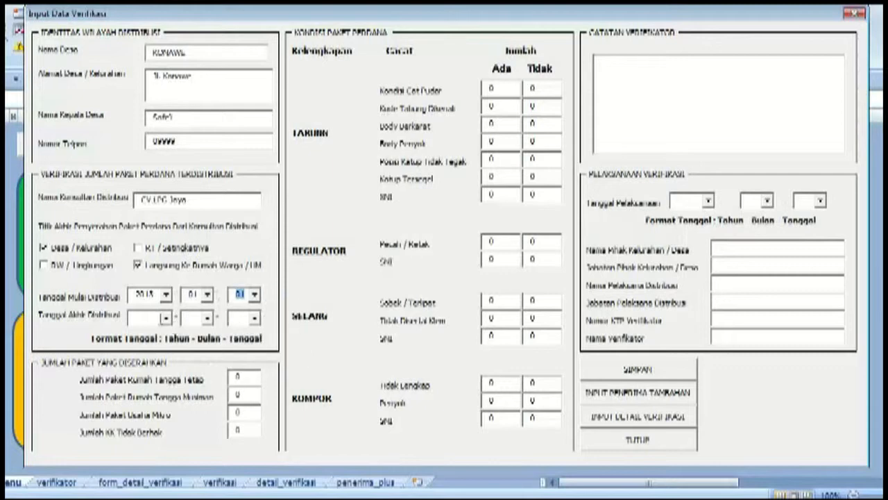
Set the distribution end date to 2013 - 02 - 05
left_click(165, 318)
left_click(192, 333)
left_click(207, 317)
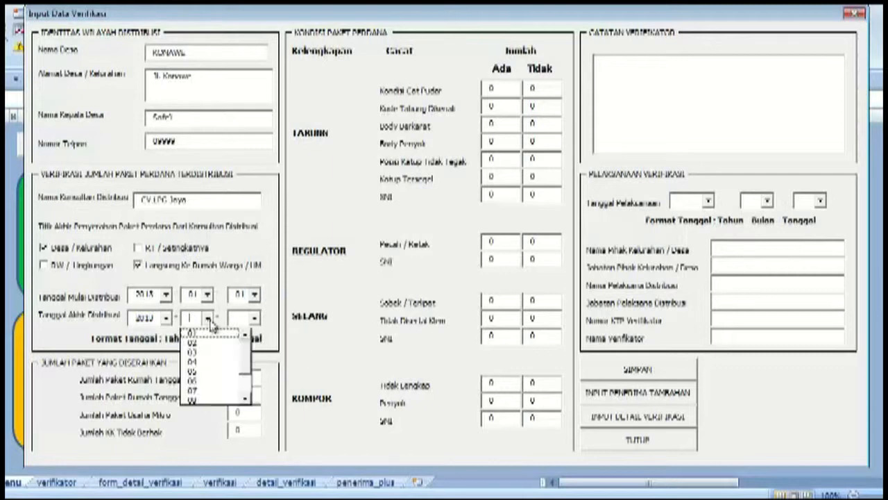
left_click(209, 340)
left_click(254, 318)
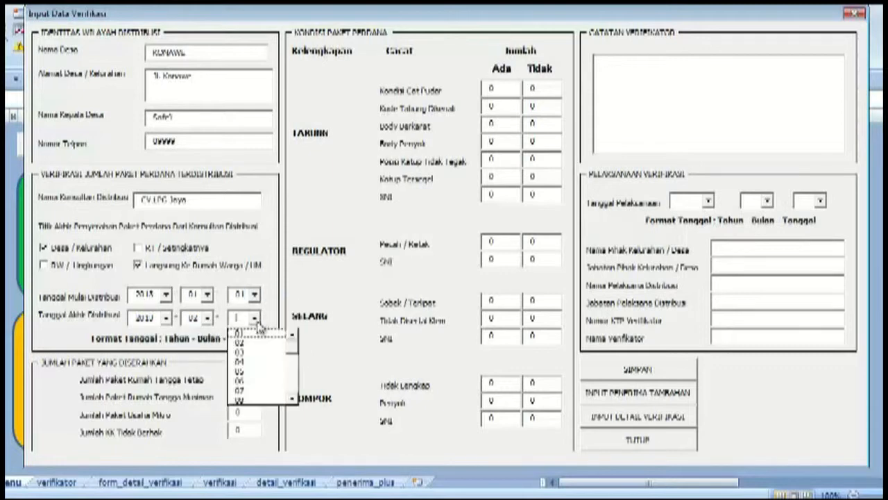
left_click(258, 369)
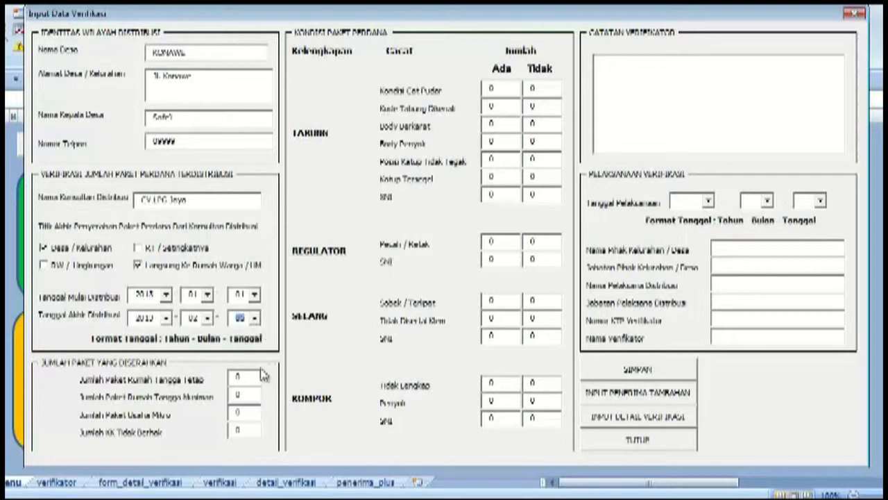
Try letters in the delivered package counts, and set them to 22 for Rumah Tangga Tetap, 21 for Rumah Tangga Musiman and 2 for Usaha Mikro
left_click(248, 377)
left_click_drag(248, 377, 231, 380)
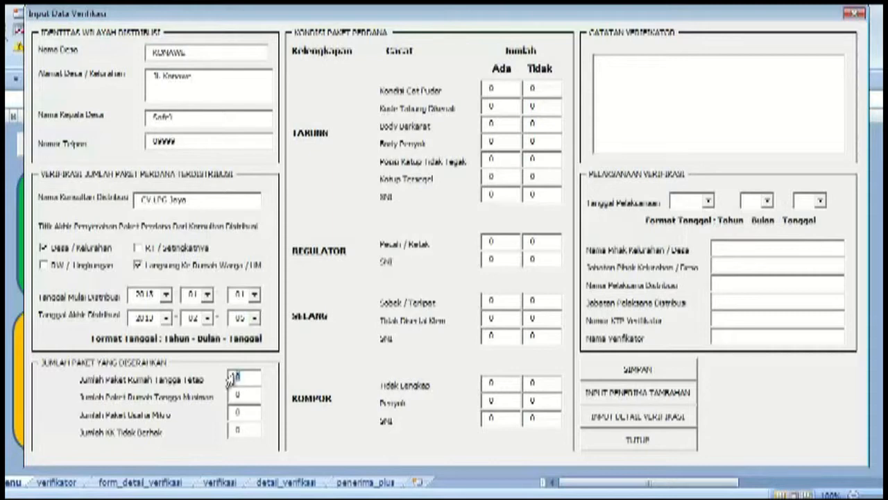
type("12w")
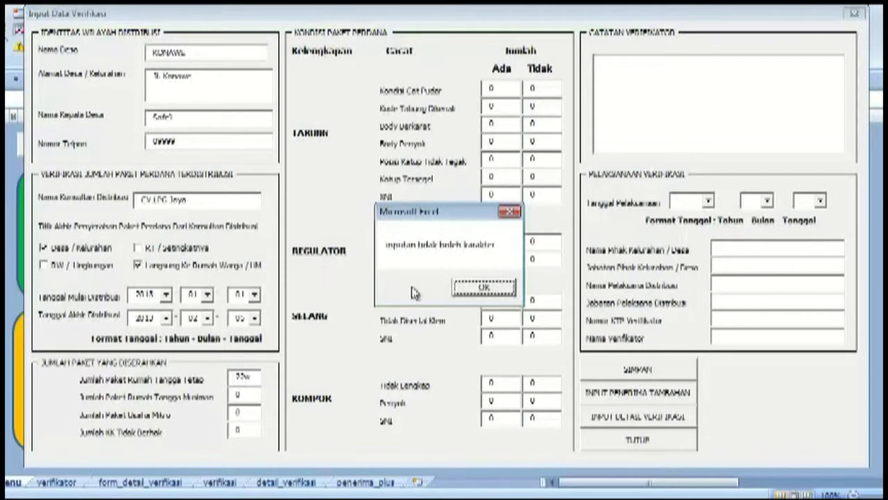
left_click(483, 287)
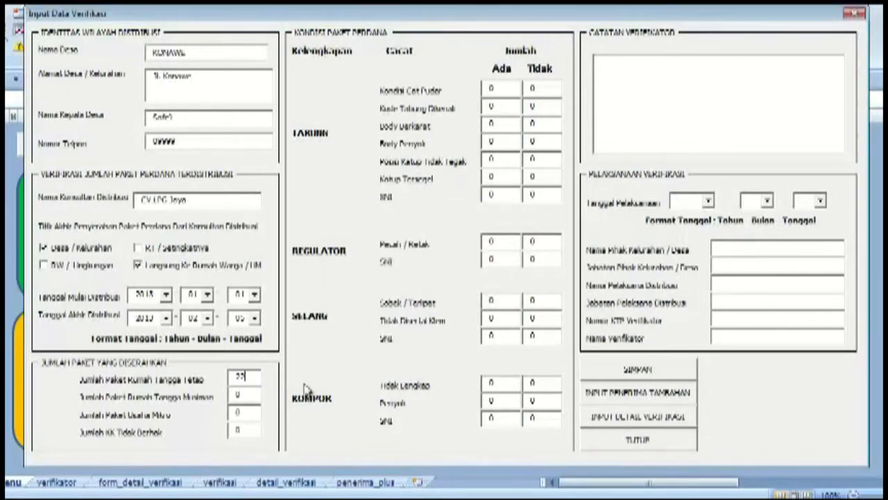
double_click(238, 393)
type("41w")
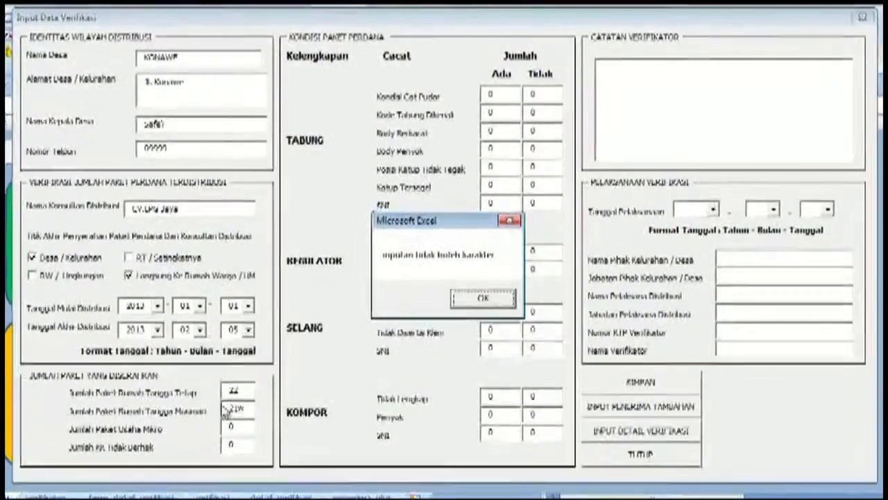
key("Return")
key("BackSpace")
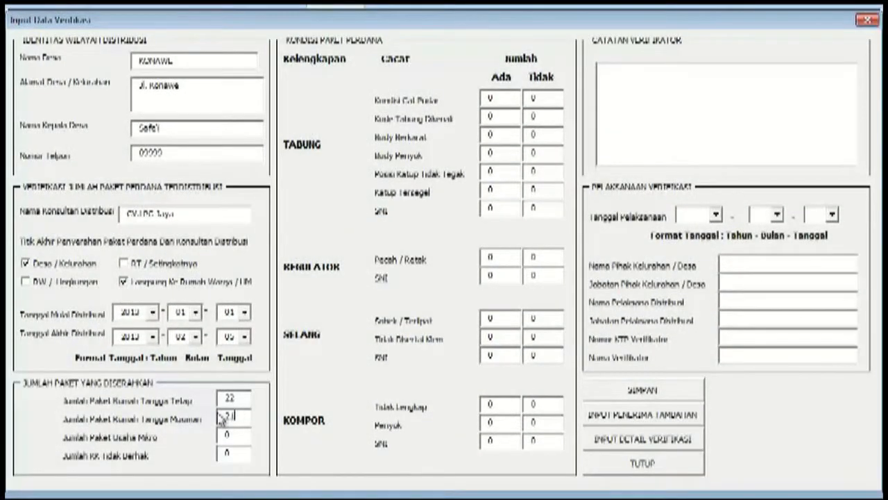
double_click(239, 436)
type("2")
Set the Tabung Ada counts to 22 for Kondisi Cat Pudar and 22 for Body Berkarat
left_click(512, 101)
double_click(511, 102)
type("22")
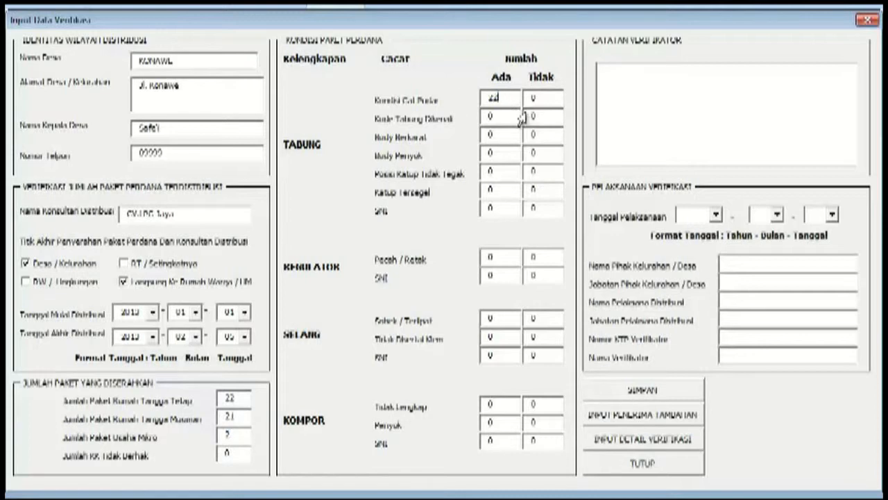
left_click(492, 119)
key("Tab")
key("Tab")
type("22")
Set the Regulator Tidak counts to 22 for both Pecah / Retak and SNI
key("Tab")
key("Tab")
key("Tab")
key("Tab")
key("Tab")
key("Tab")
key("Tab")
key("Tab")
key("Tab")
key("Tab")
key("Tab")
type("22")
key("Tab")
key("Tab")
type("2")
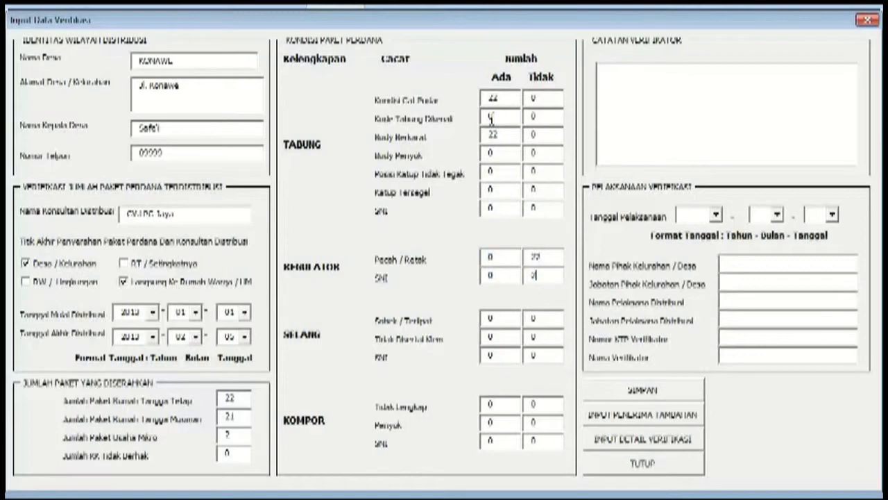
type("2")
Set the Selang Ada counts to 22 for both Sobek / Terlipat and SNI
key("Tab")
type("22")
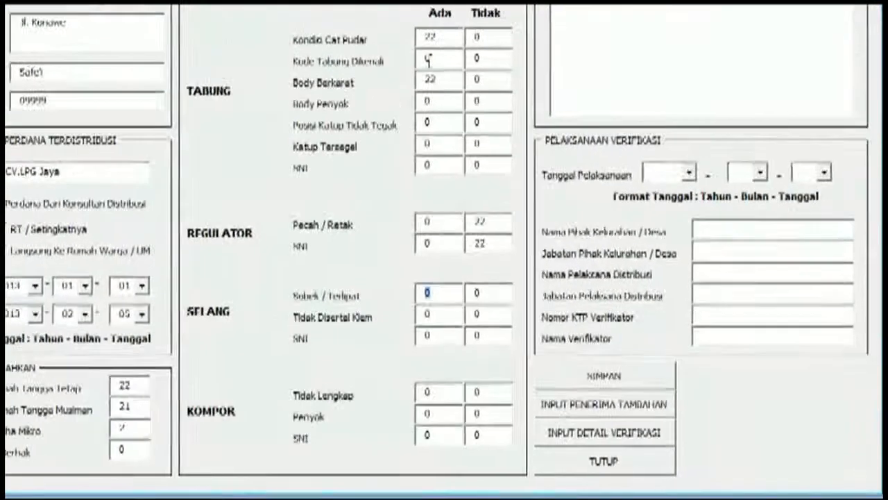
key("Tab")
key("Tab")
key("Tab")
key("Tab")
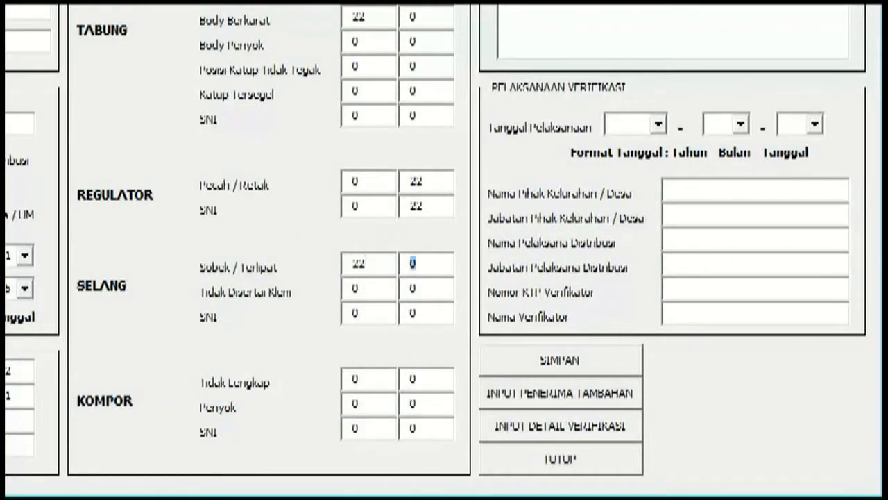
type("22")
Set the Kompor counts to 2 Ada and 2 Tidak for Tidak Lengkap, and 2 Tidak each for Penyok and SNI
key("Tab")
key("Tab")
type("2")
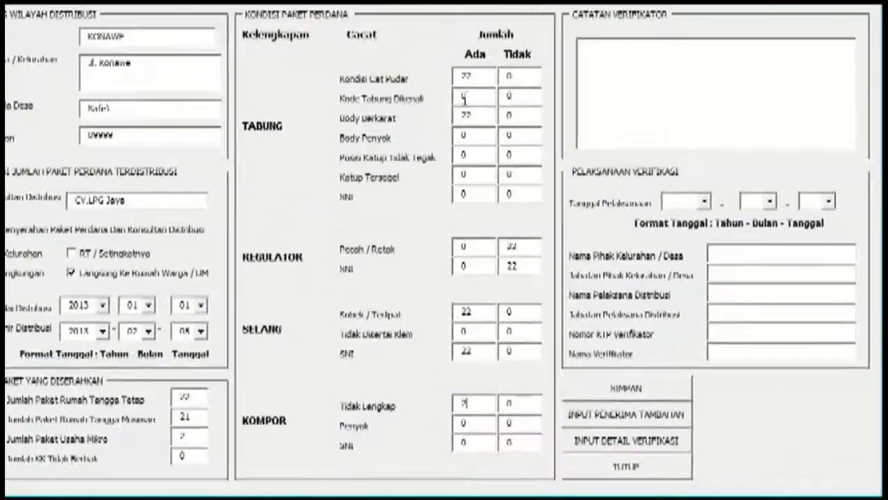
key("Tab")
type("2")
key("Tab")
key("Tab")
type("2")
key("Tab")
key("Tab")
type("2")
Write "Ada Penrima Tambahan" as the verifier's note
key("Tab")
type("Ada Penerima")
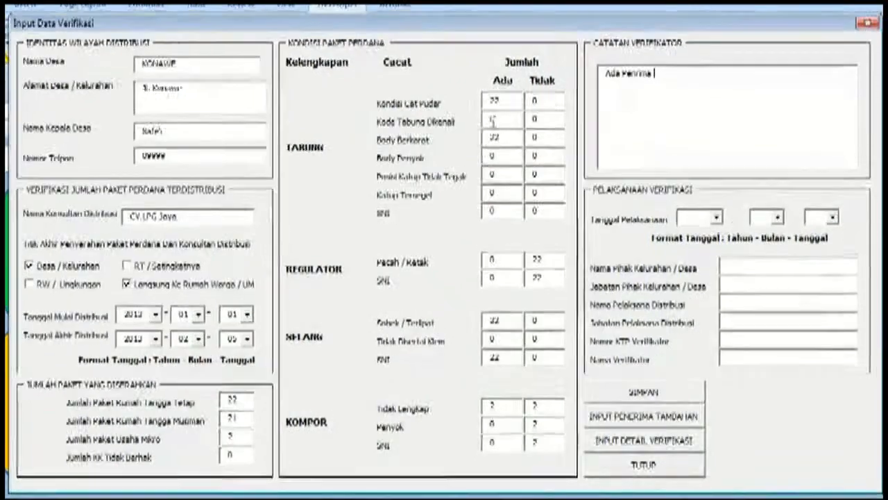
type(" Tambahan")
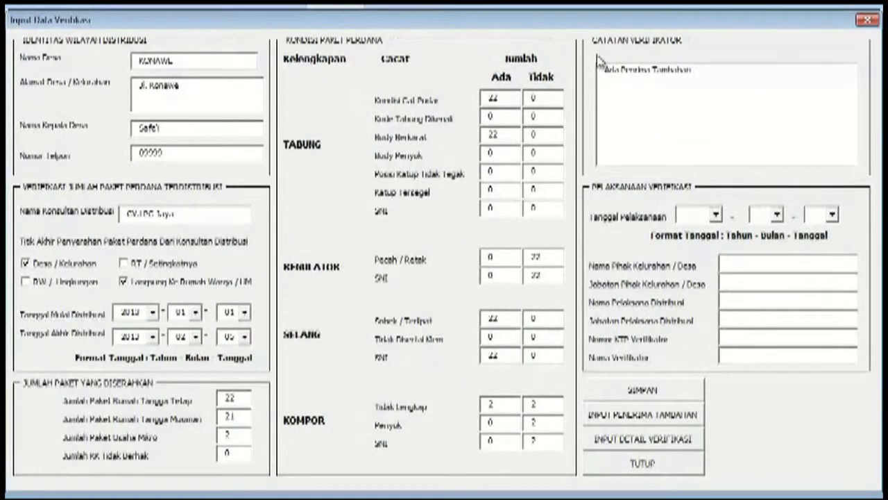
Set the Tanggal Pelaksanaan of the verification to 2013-01-01
left_click(716, 215)
left_click(713, 232)
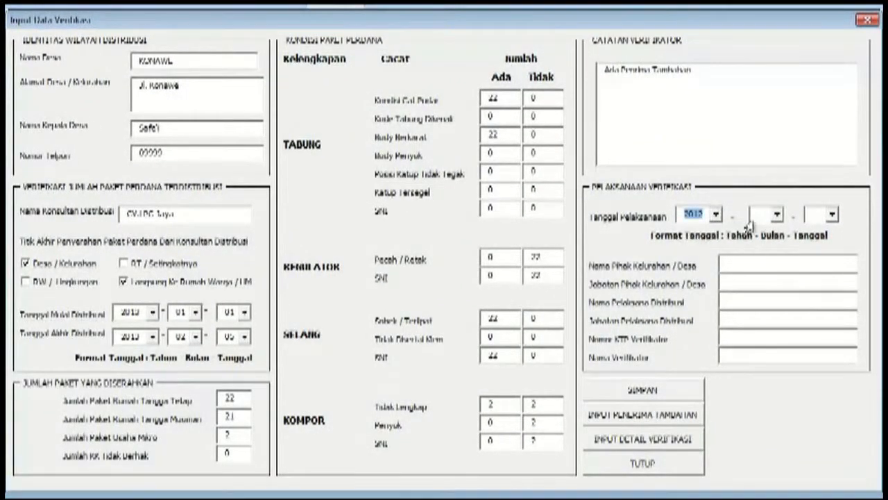
left_click(716, 215)
left_click(715, 239)
left_click(778, 216)
left_click(772, 230)
left_click(832, 215)
left_click(819, 232)
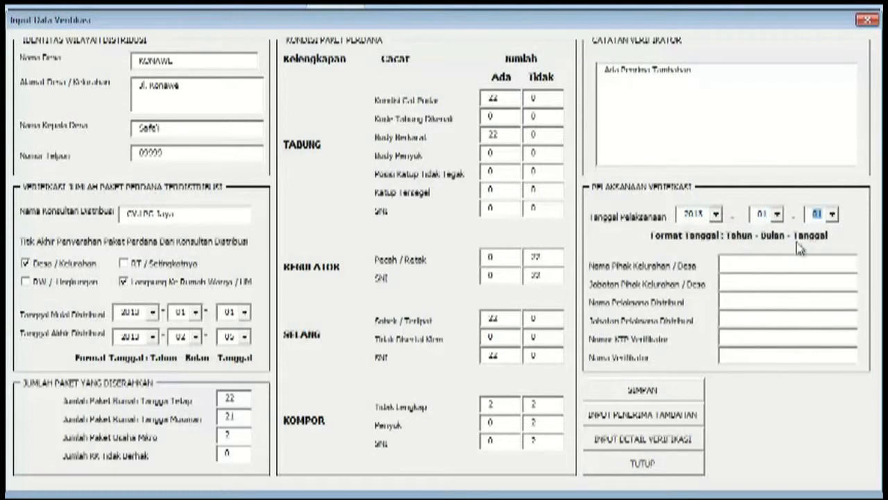
Enter the names of the village representative and the distribution executor, giving each the position "Kepala"
left_click(770, 263)
type("Nafe")
key("Tab")
type("Kepala")
key("Tab")
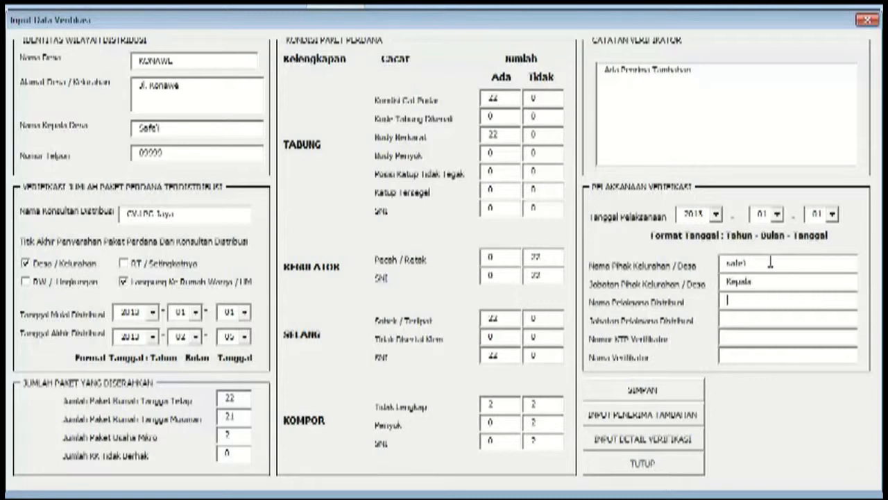
type("Dadan")
key("Tab")
type("Kepala")
key("Tab")
Try an unregistered KTP number for the verifier and close the verifier registration form without saving
type("12")
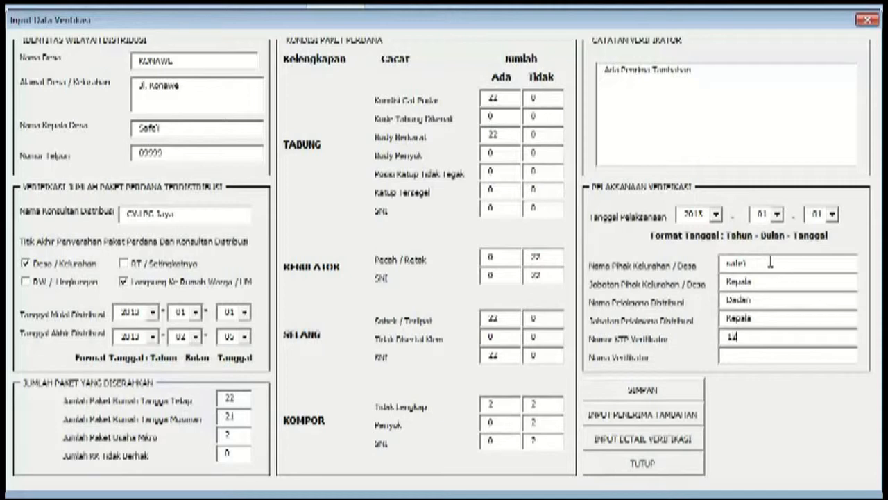
type("3456")
key("Tab")
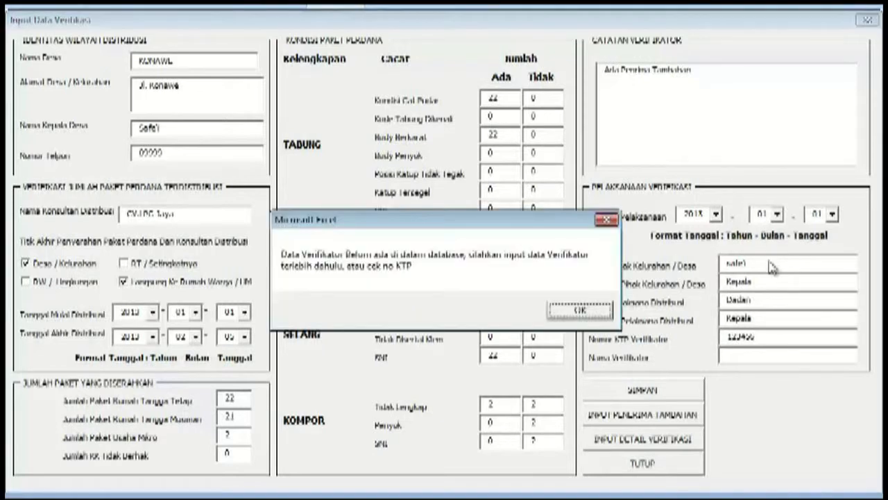
left_click(571, 313)
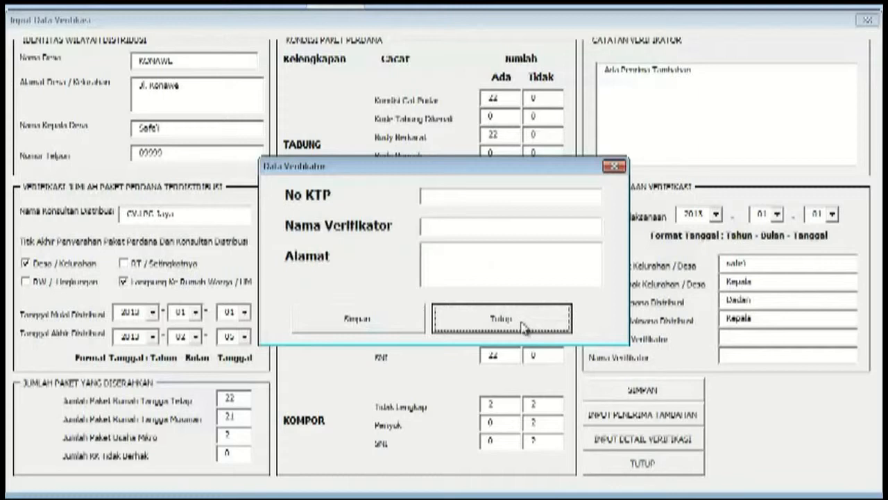
left_click(524, 327)
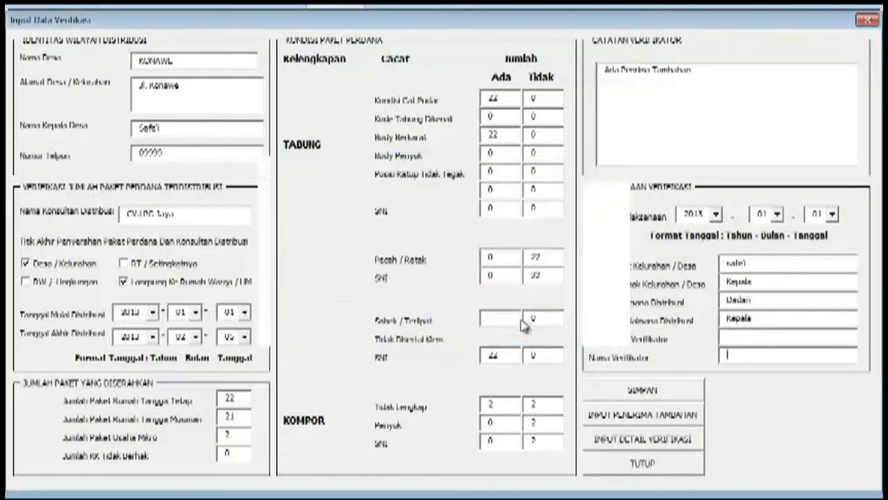
Enter the registered verifier's KTP number and try to save the verification data
left_click(741, 336)
type("12345")
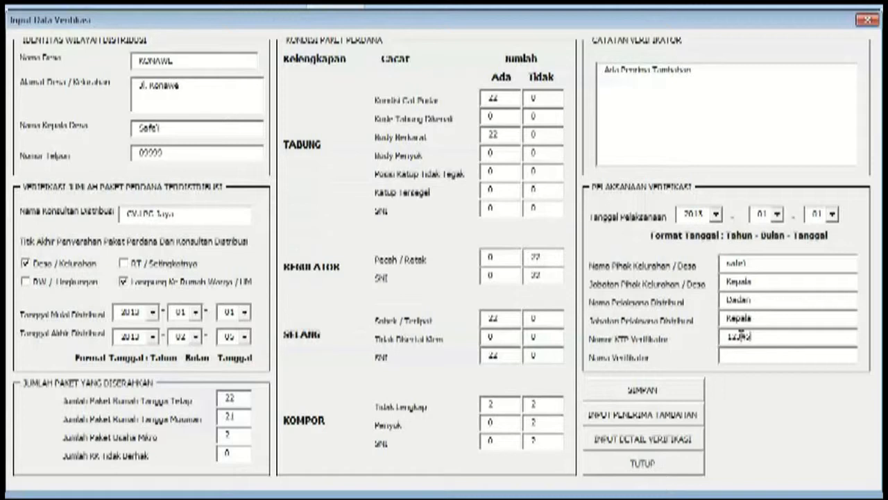
key("Tab")
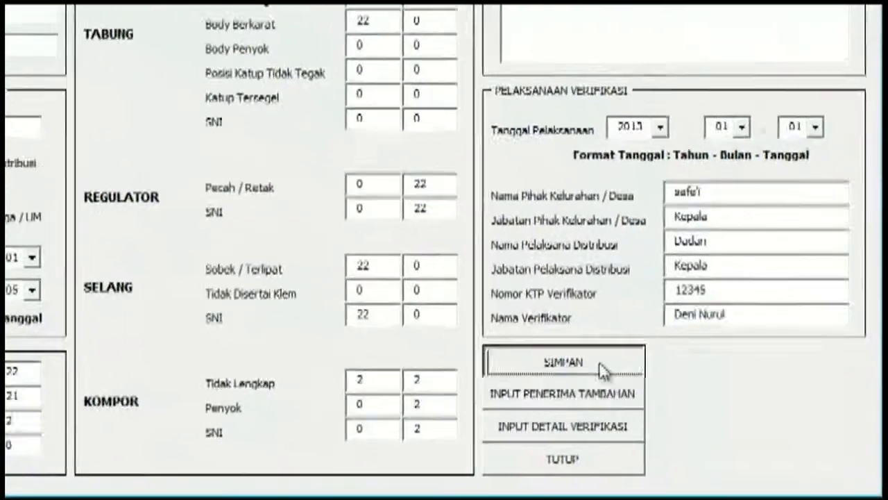
left_click(677, 391)
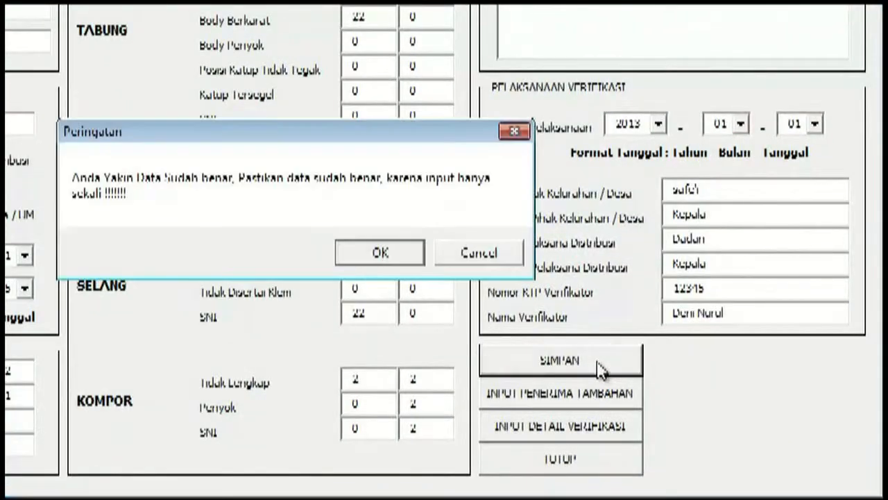
left_click(394, 258)
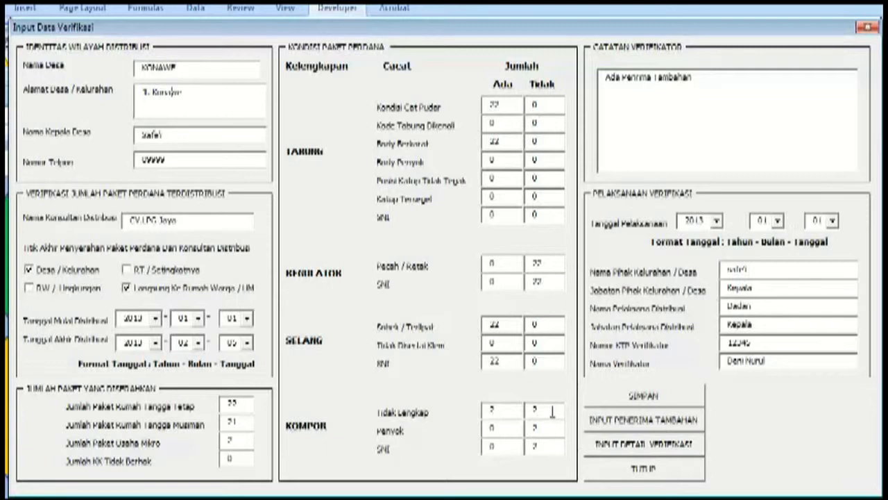
Set the Kompor counts to 22 Ada and 0 Tidak for Tidak Lengkap, 22 Tidak each for Penyok and SNI, and save the data
left_click_drag(548, 411, 525, 423)
type("0")
left_click(505, 411)
type("2")
left_click(540, 428)
type("2")
left_click(545, 447)
type("2")
left_click(635, 400)
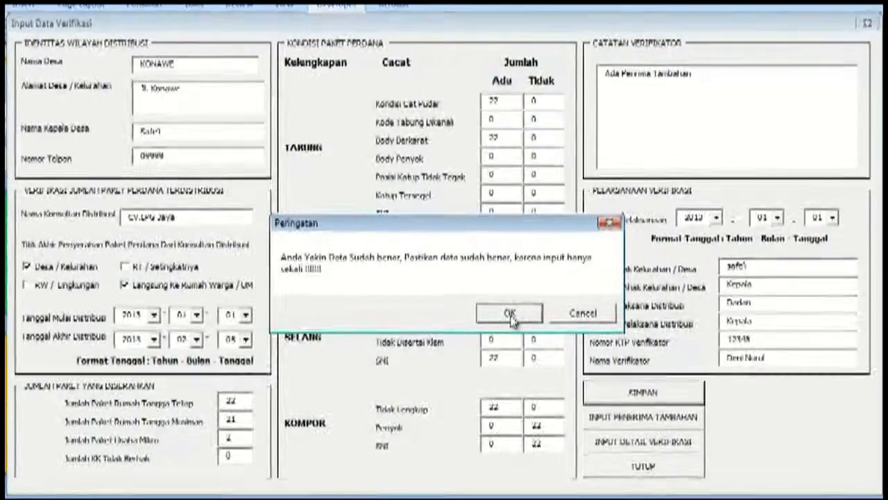
left_click(512, 313)
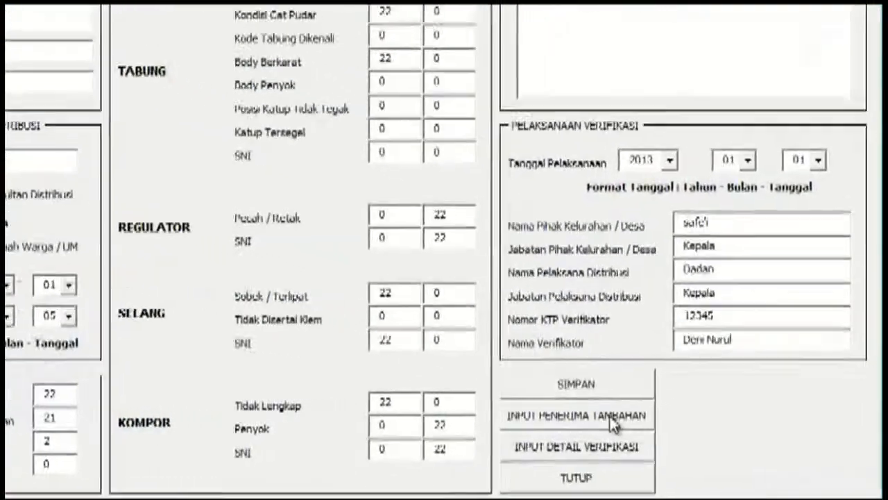
Start an additional recipient entry with the recipient's identity number and name, and the group PendudukTetap
left_click(671, 416)
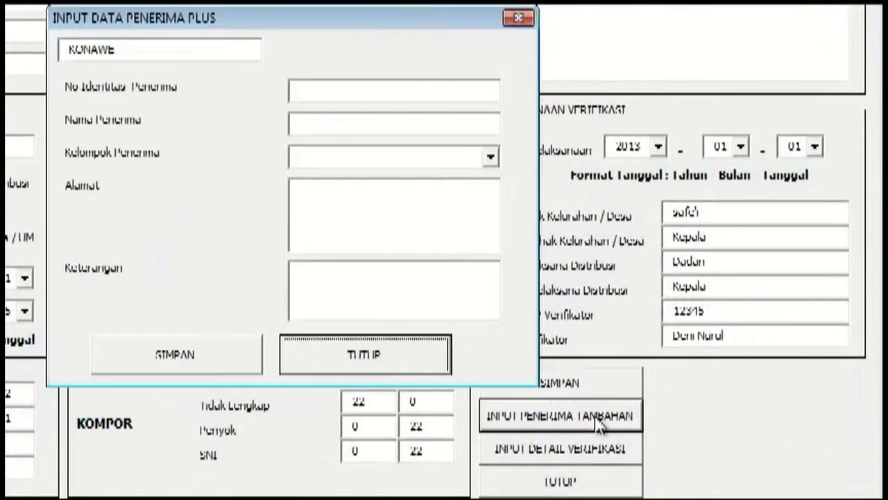
left_click(327, 89)
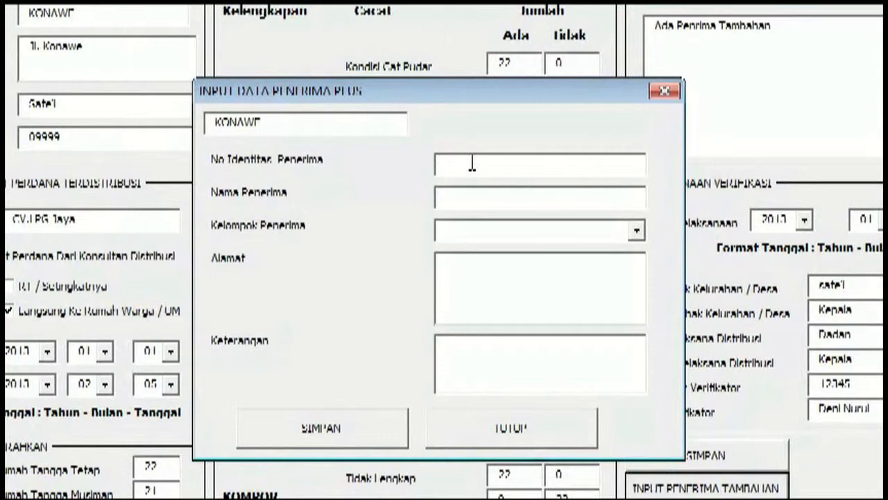
type("11111")
left_click(475, 193)
type("Agus")
left_click(636, 231)
left_click(589, 252)
Enter the recipient's address and "-" as Keterangan, then save the additional recipient and close its form
left_click(530, 278)
type("Jl")
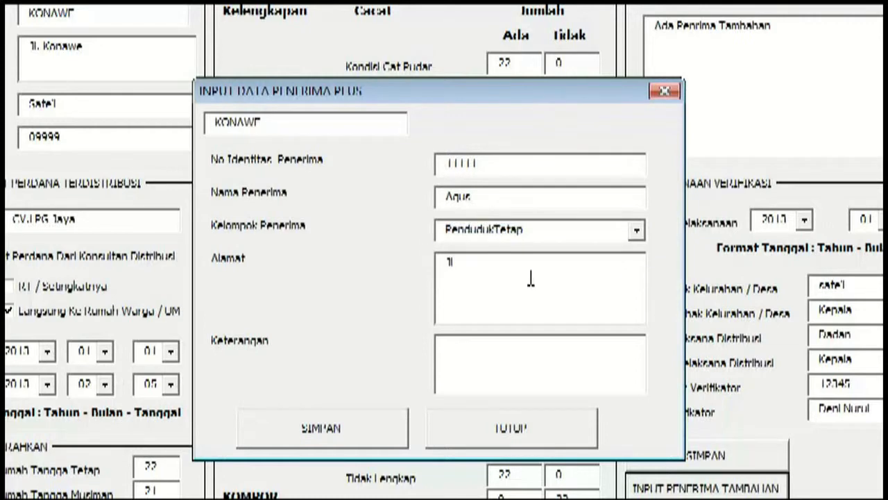
type(".Konawe")
left_click(532, 353)
type("-")
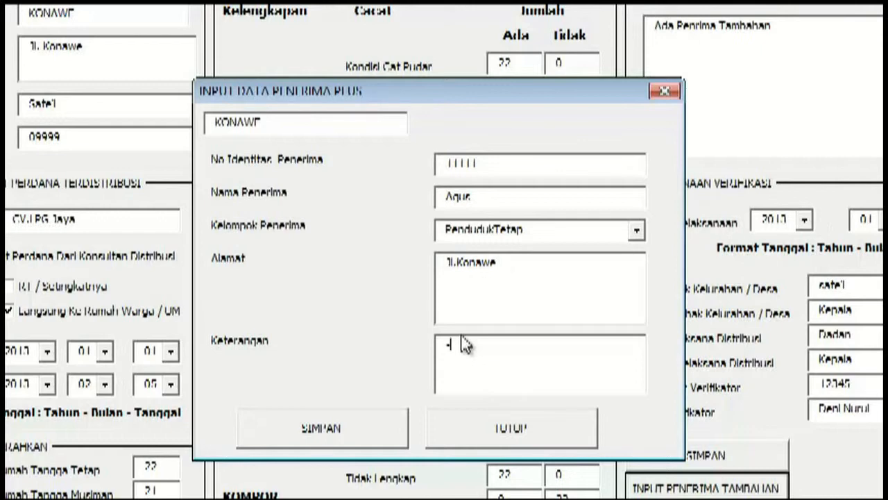
left_click(343, 444)
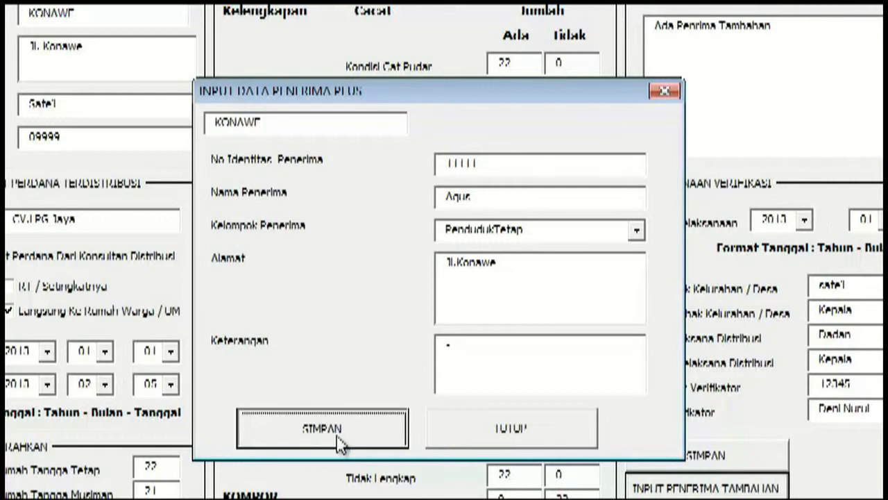
left_click(409, 342)
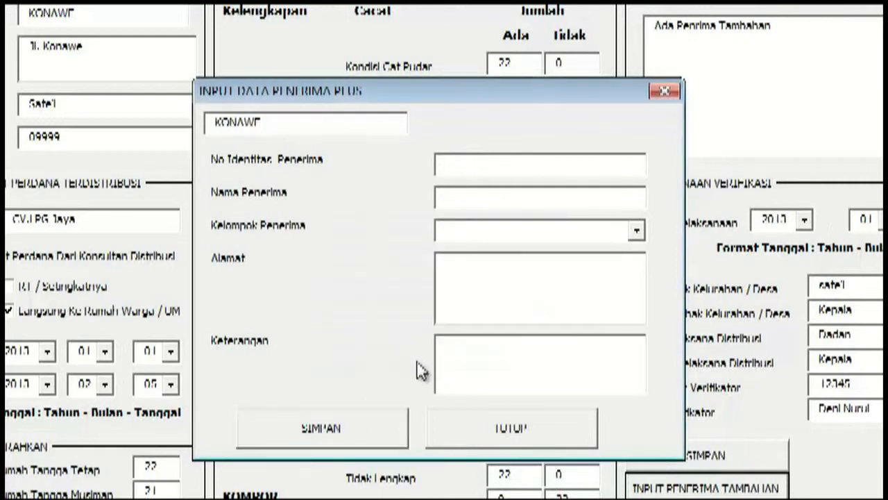
left_click(522, 436)
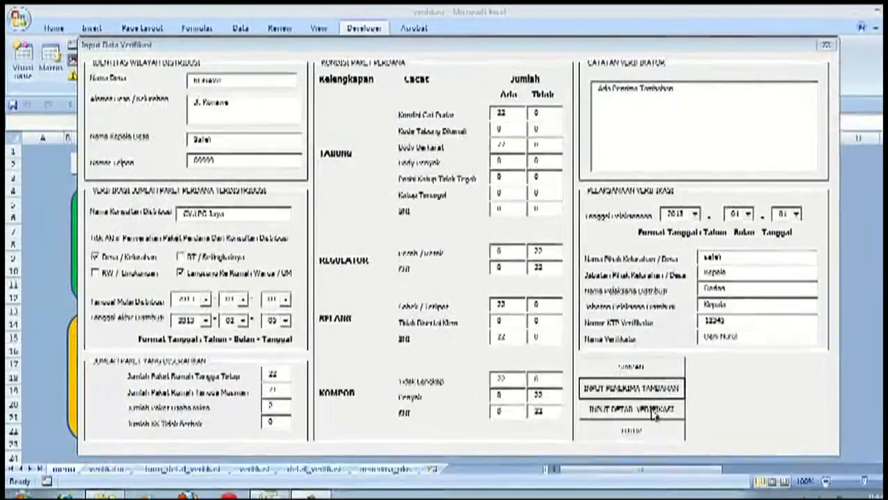
Load the verification detail from the penerima_konawe file in the Data Sekunder Penerima folder, discarding the clipboard contents
left_click(653, 413)
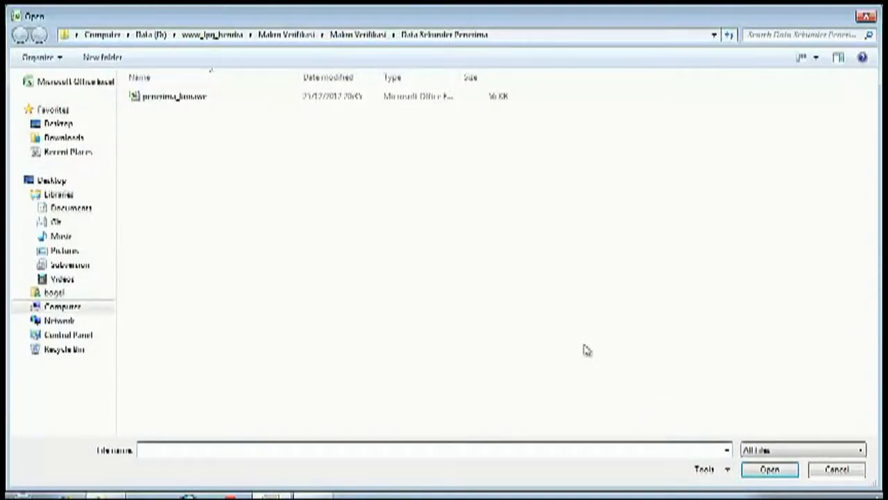
left_click(357, 34)
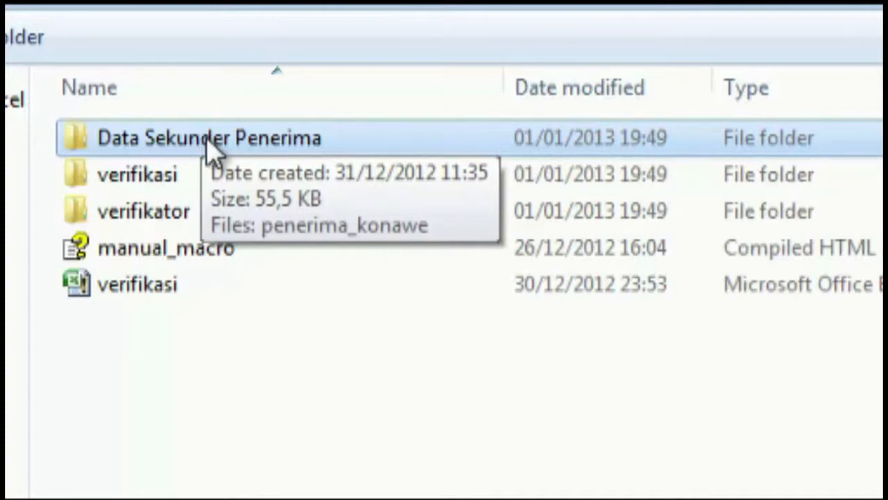
double_click(207, 138)
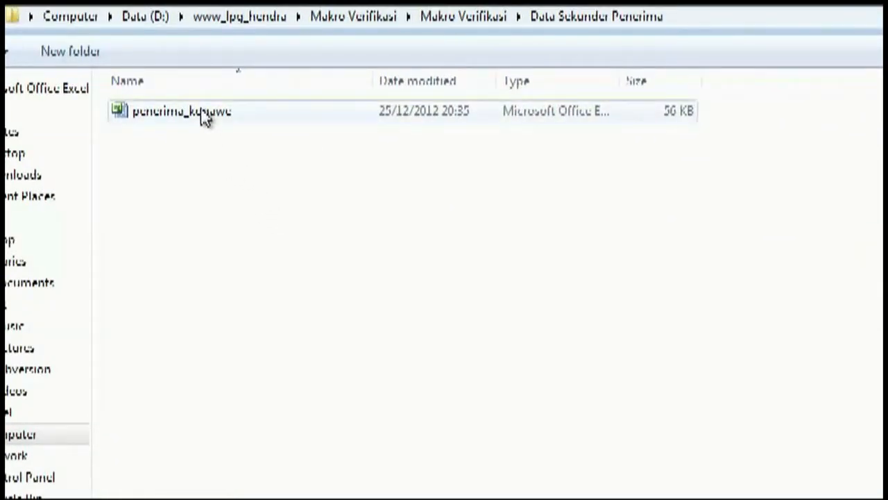
left_click(205, 117)
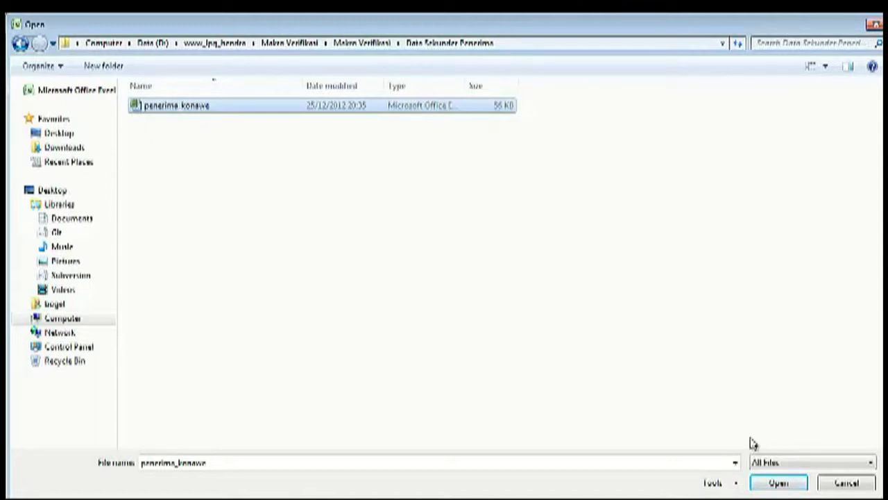
left_click(783, 489)
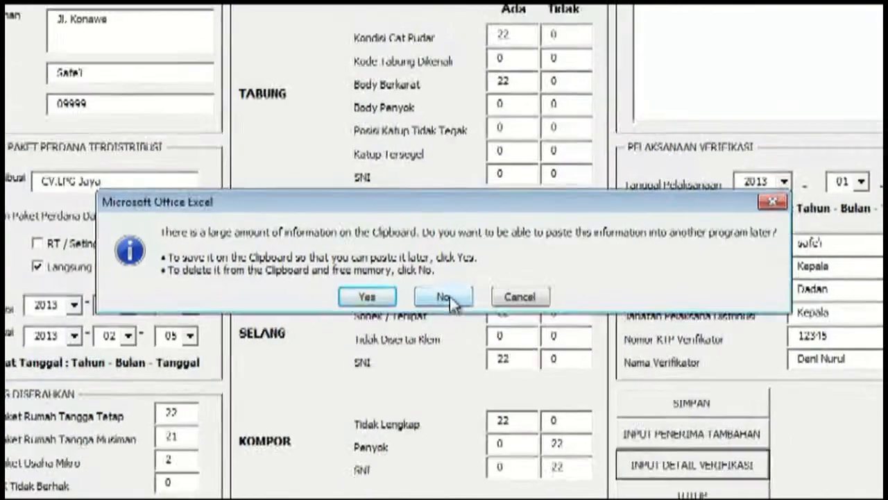
left_click(448, 298)
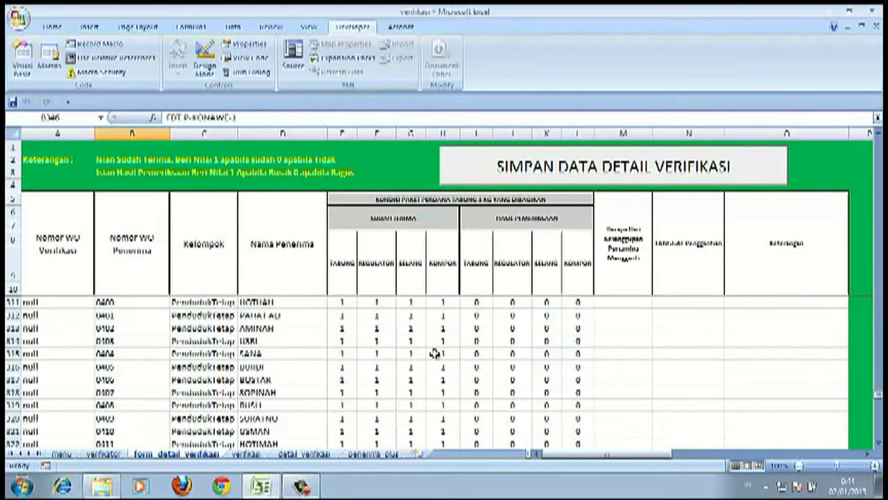
Try to edit the recipient name in cell D14 of the form_detail_verifikasi sheet
left_click_drag(878, 374, 879, 143)
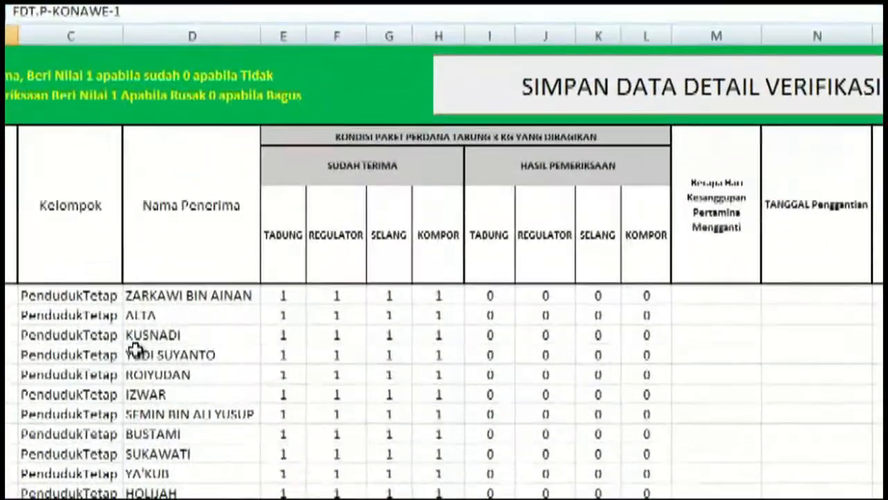
left_click(246, 338)
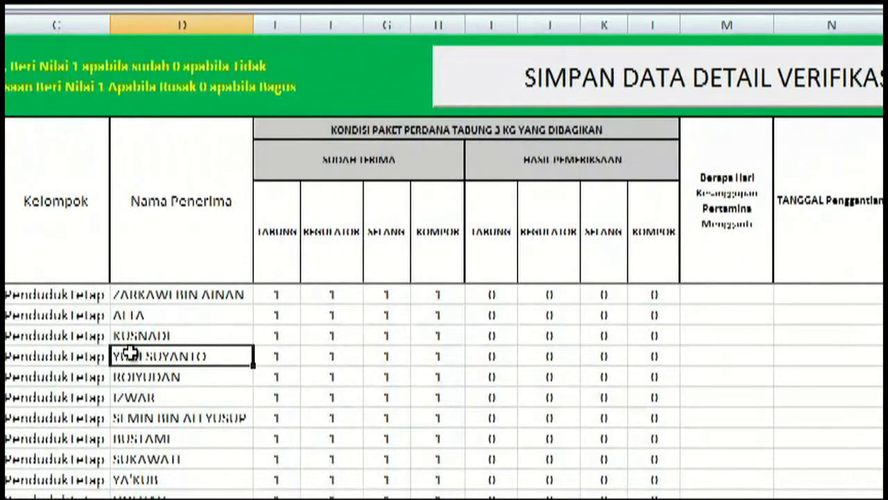
double_click(132, 356)
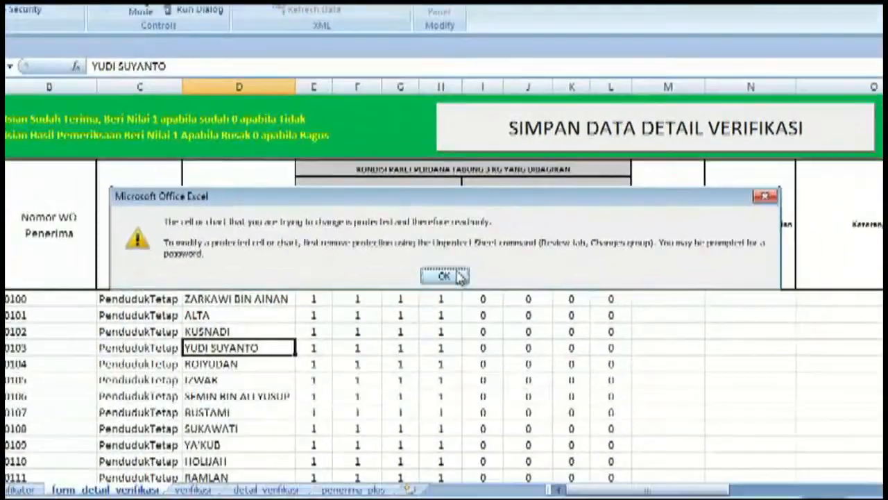
left_click(461, 268)
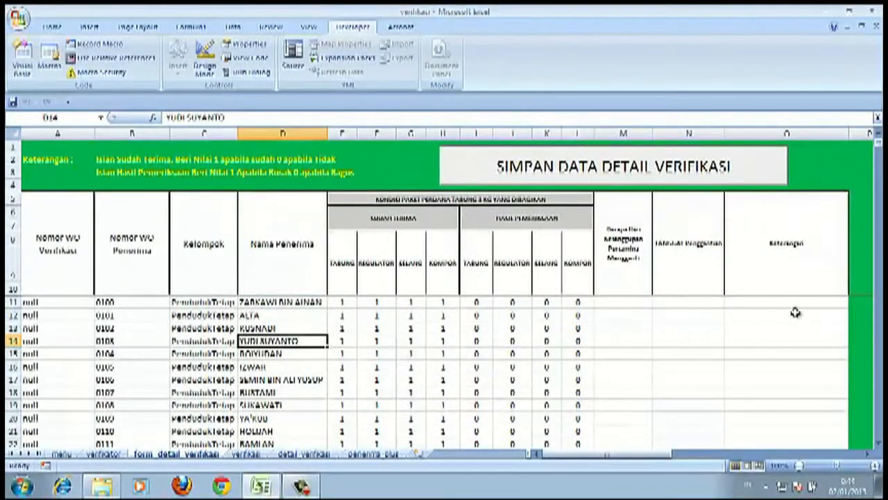
Check the end of the recipient list for the additional recipient, and return to the first rows
left_click_drag(878, 145, 879, 424)
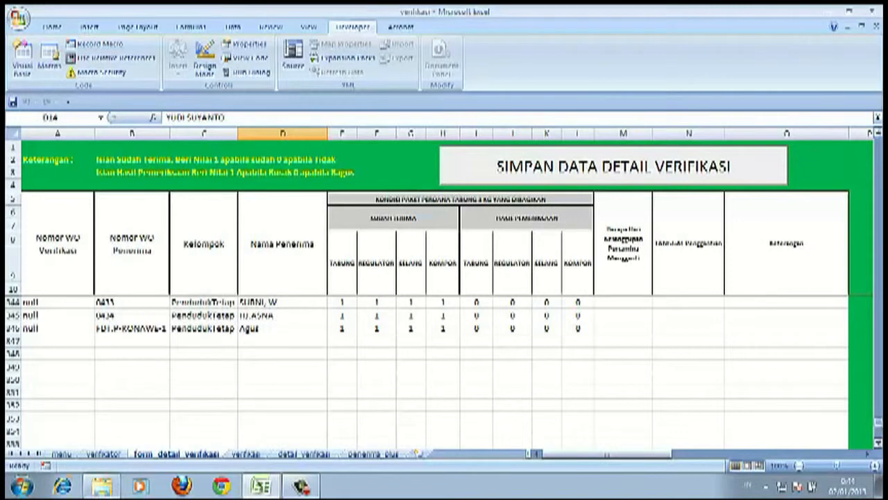
left_click_drag(879, 422, 878, 422)
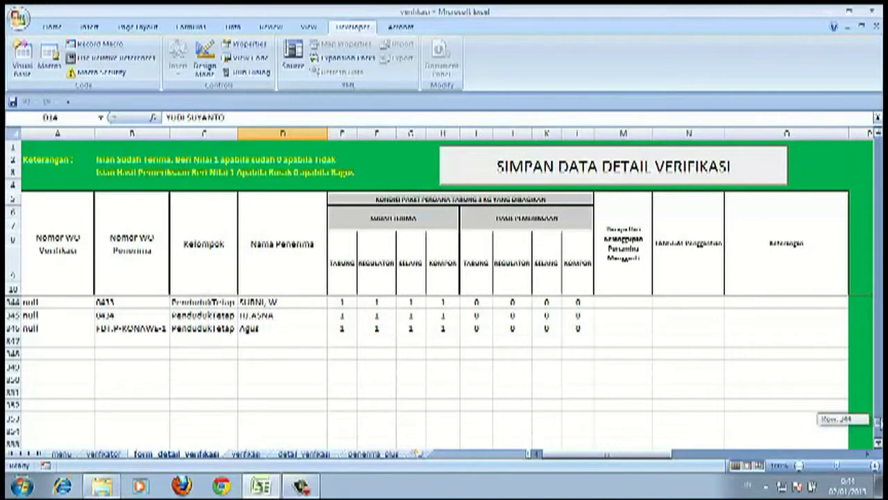
left_click_drag(878, 422, 879, 141)
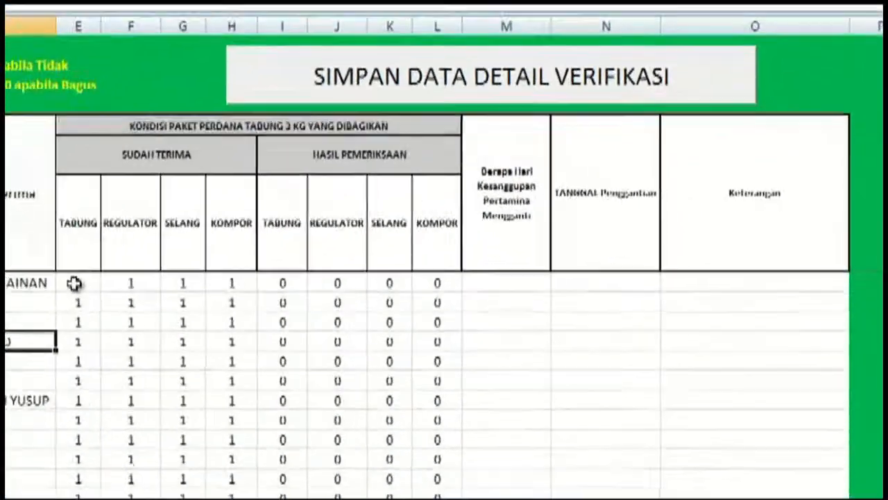
Examine the first recipient's Sudah Terima values for Tabung, Regulator, Selang and Kompor
left_click(341, 302)
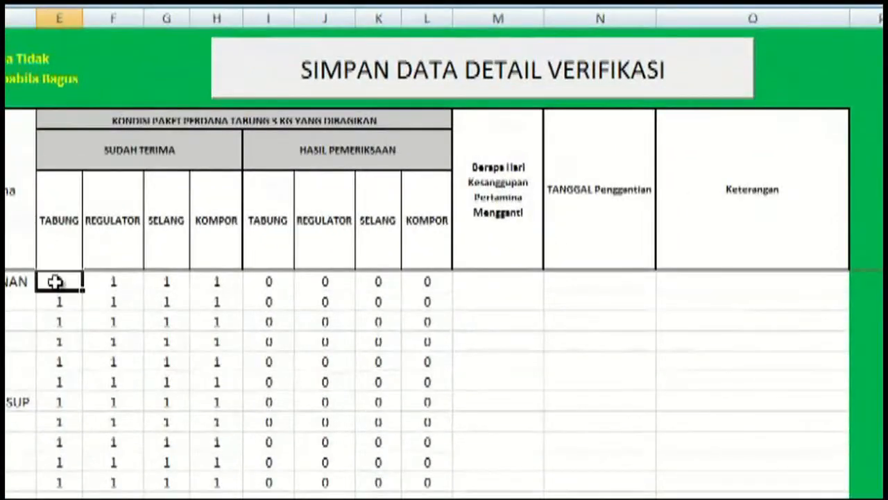
left_click(119, 284)
left_click(171, 285)
left_click(215, 283)
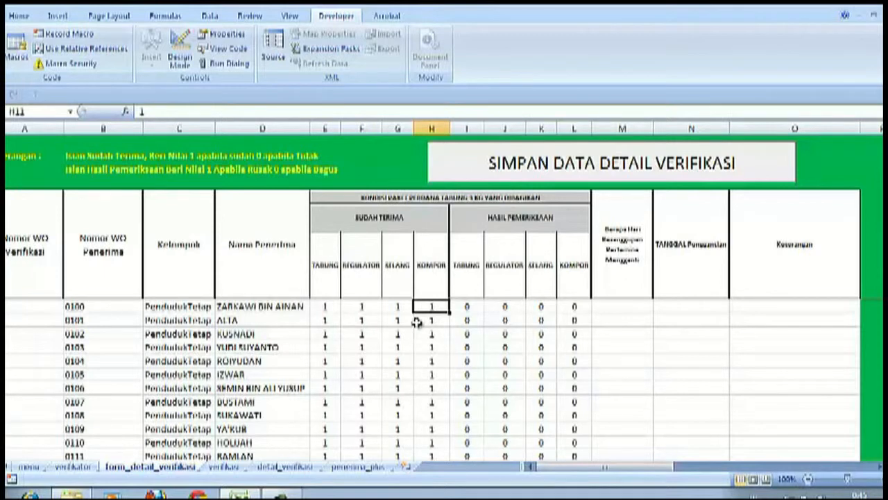
Set the first recipient's Sudah Terima Kompor value to 0 and Hasil Pemeriksaan Kompor value to 1
type("0")
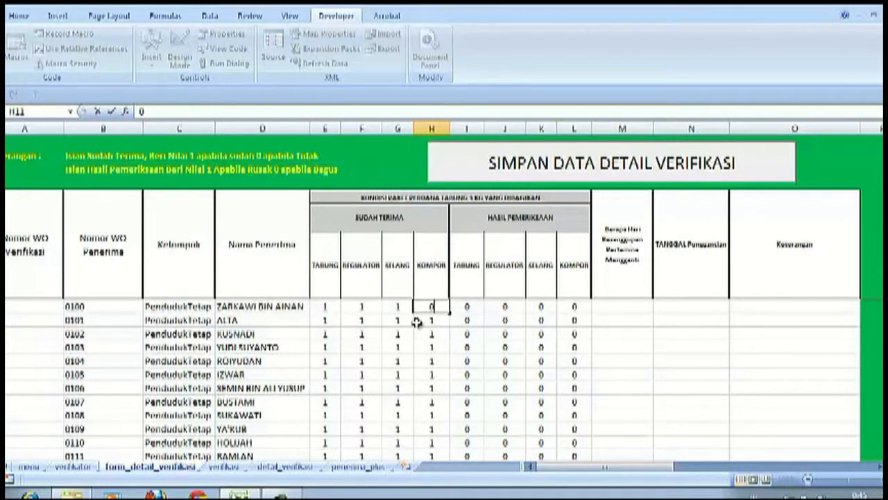
left_click(469, 306)
left_click(506, 306)
left_click(545, 308)
left_click(574, 308)
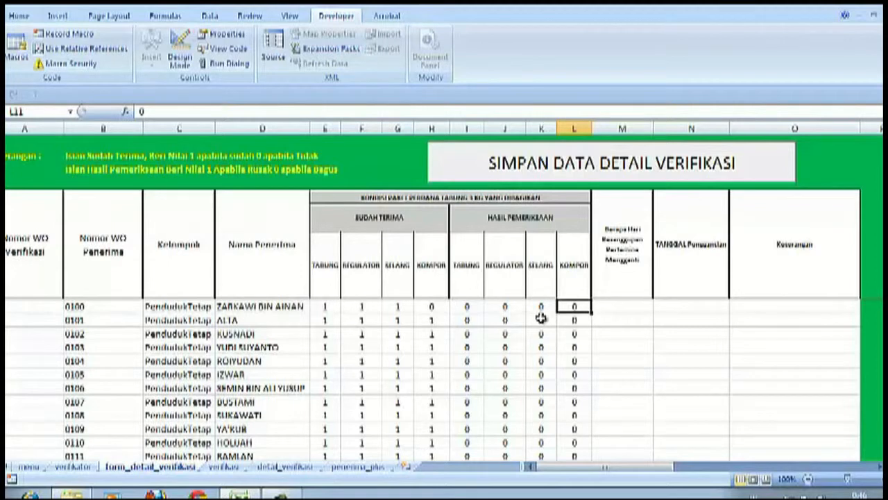
type("1")
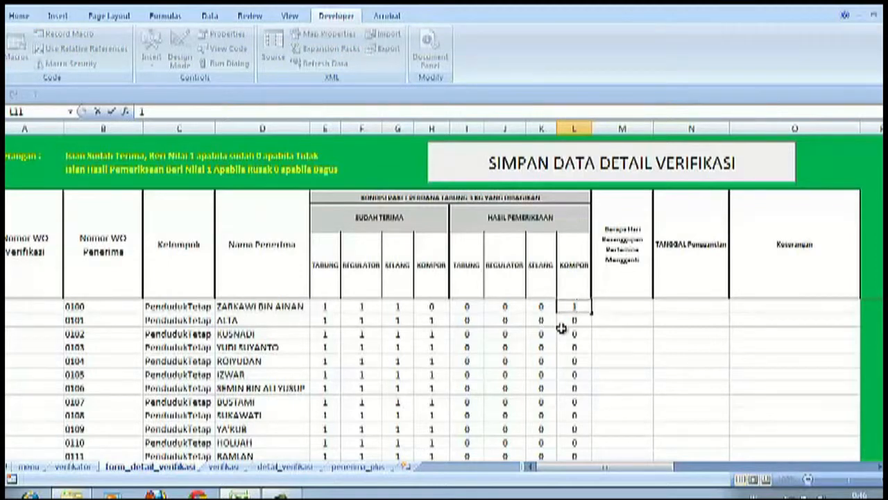
left_click(564, 333)
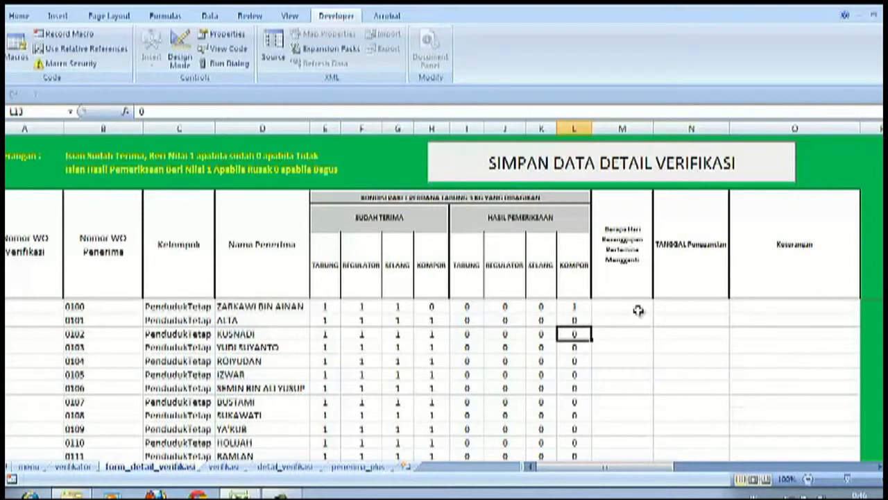
Enter 3 days for the first recipient's replacement commitment and "Penggantian" as the Keterangan
left_click(626, 306)
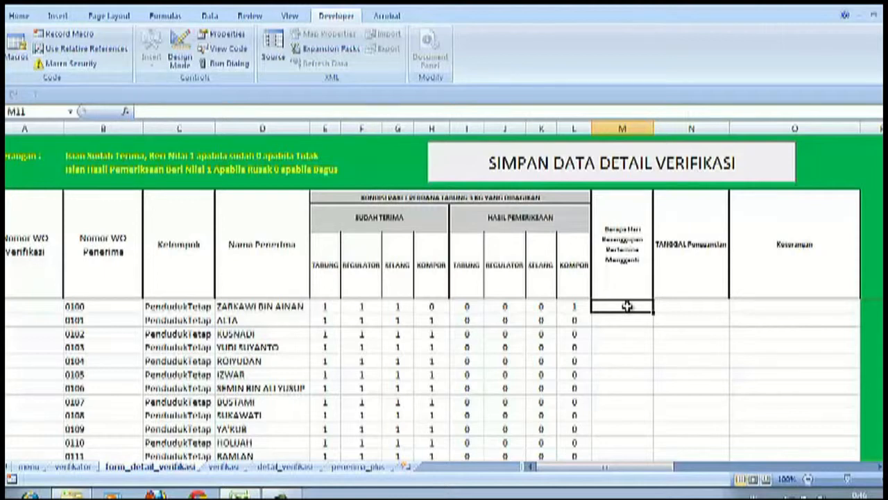
type("3")
left_click(776, 307)
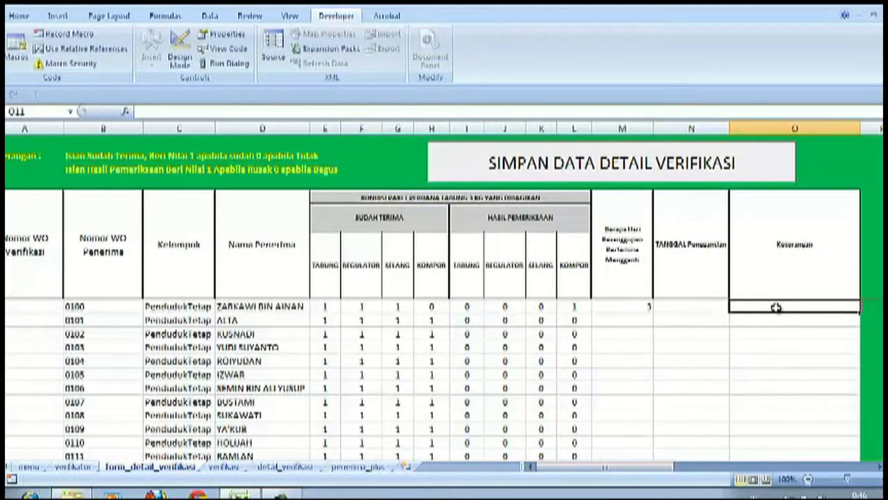
type("Pen")
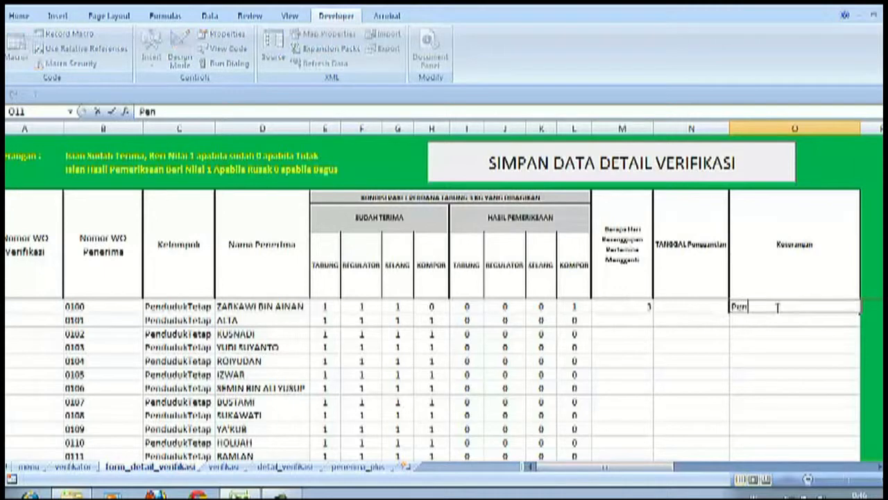
type("ggantian")
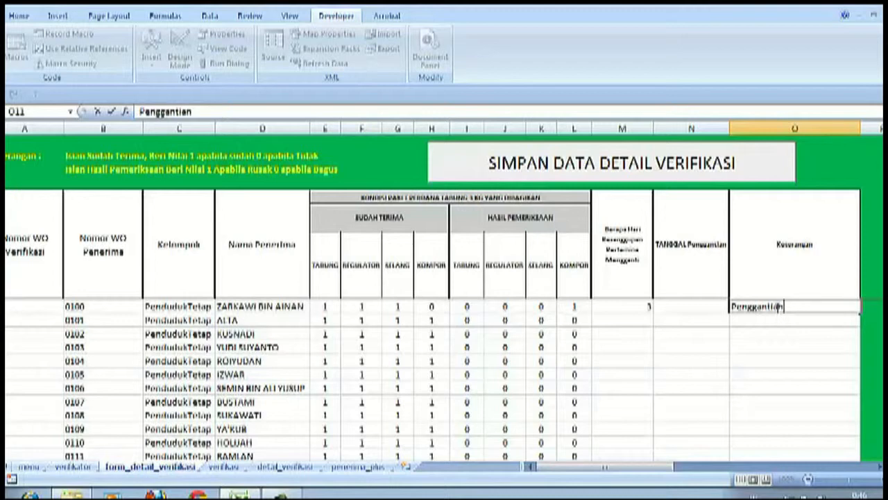
left_click(775, 320)
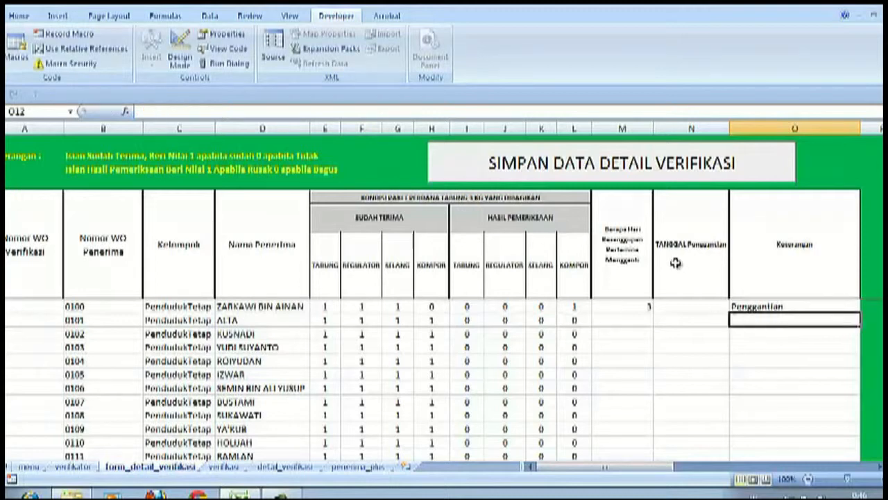
Save the completed verification detail data to the detail_verifikasi sheet and clear the range selection there
left_click(576, 170)
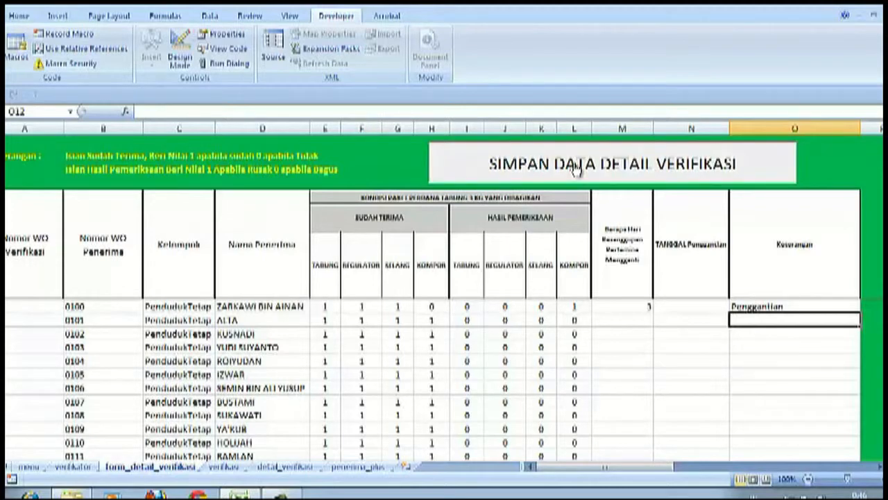
left_click(576, 170)
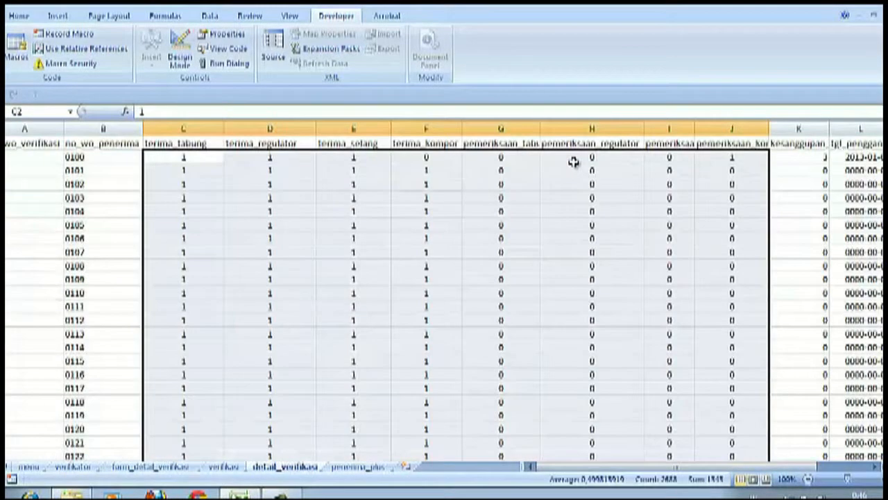
left_click(510, 307)
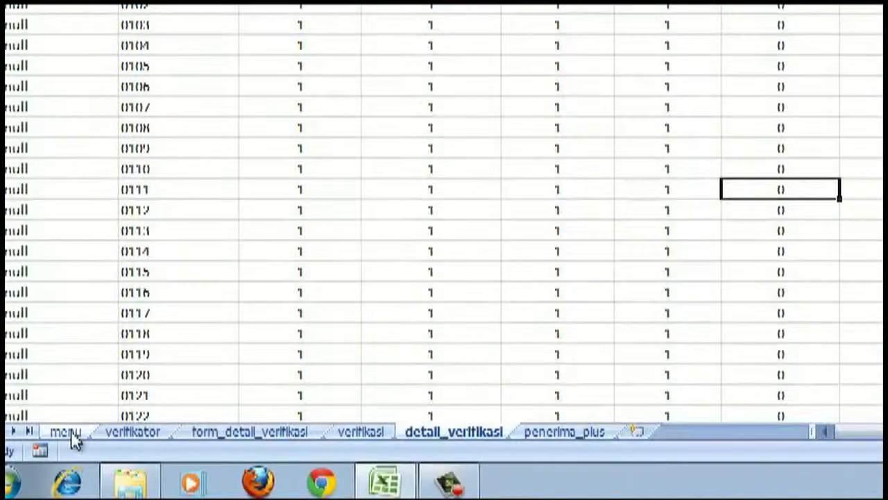
Export the input results from the menu sheet, using KONAWE as the village file name
left_click(58, 447)
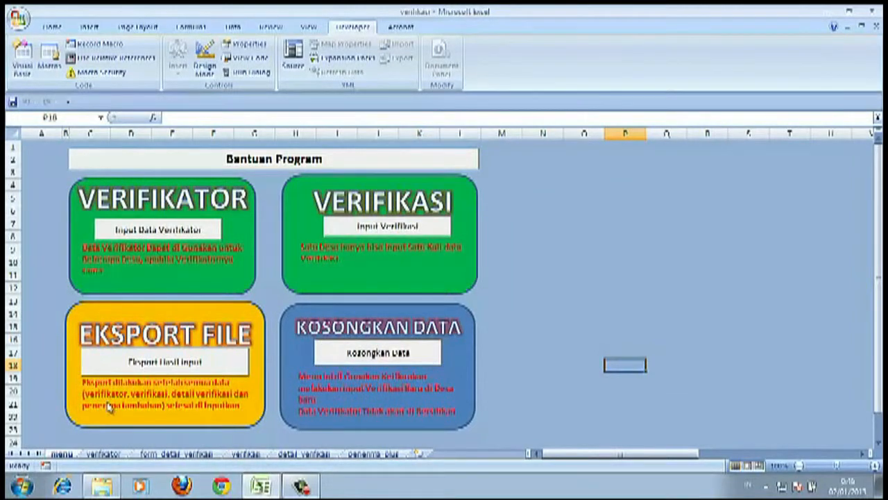
left_click(167, 367)
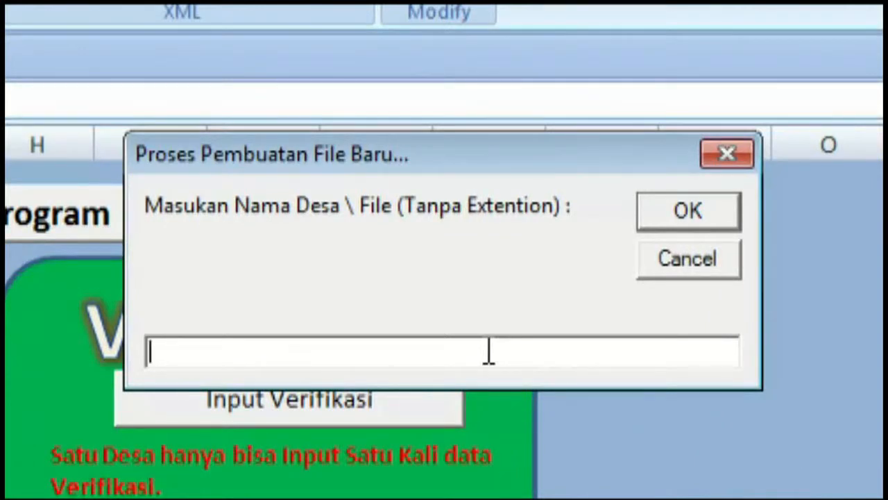
type("KONAWE")
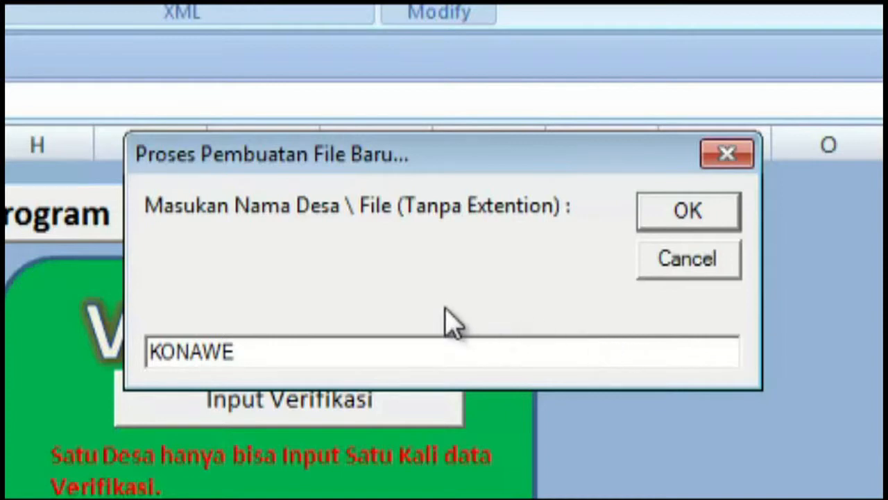
left_click(708, 209)
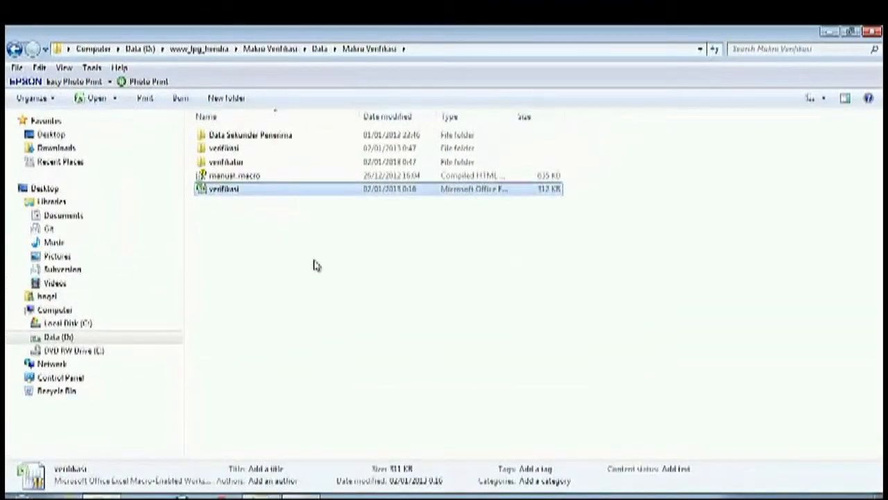
In Windows Explorer, check the verifikator folder for the exported KONAWE file and return to the Makro Verifikasi folder
left_click(134, 212)
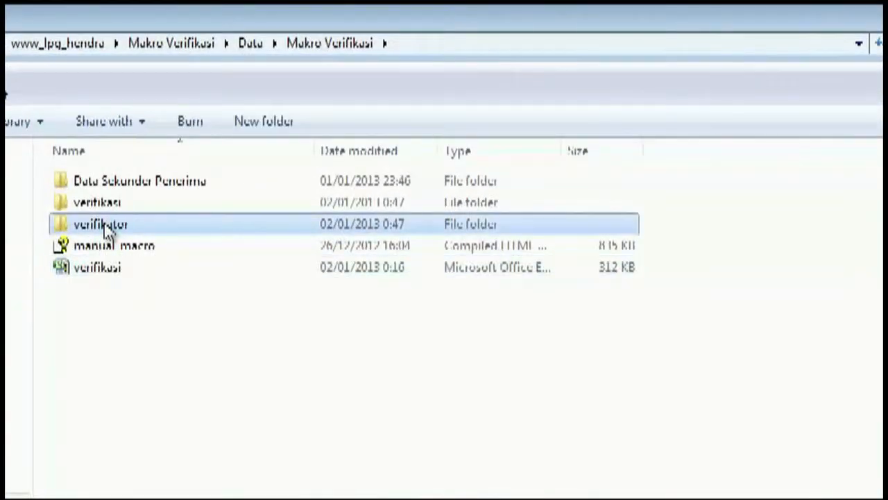
double_click(108, 226)
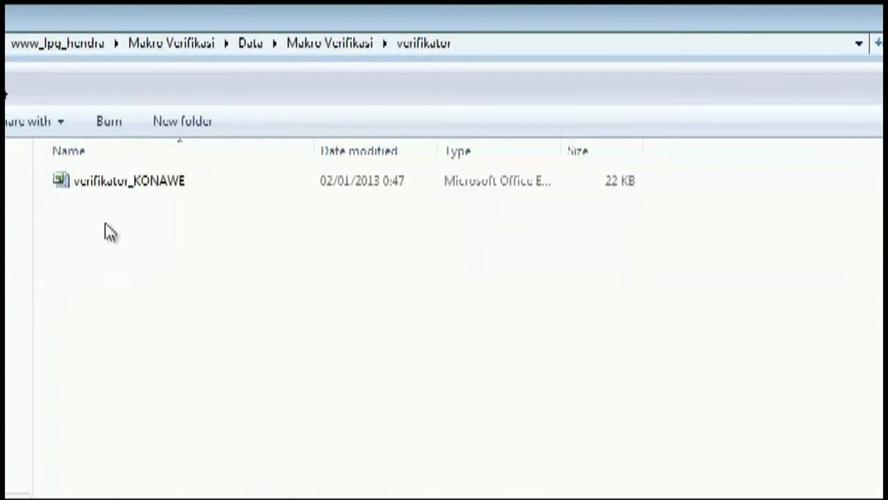
left_click(136, 186)
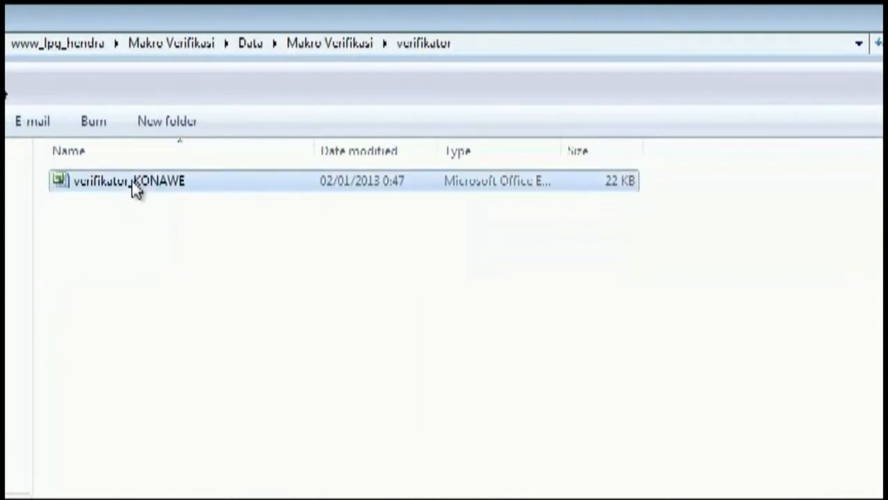
left_click(345, 44)
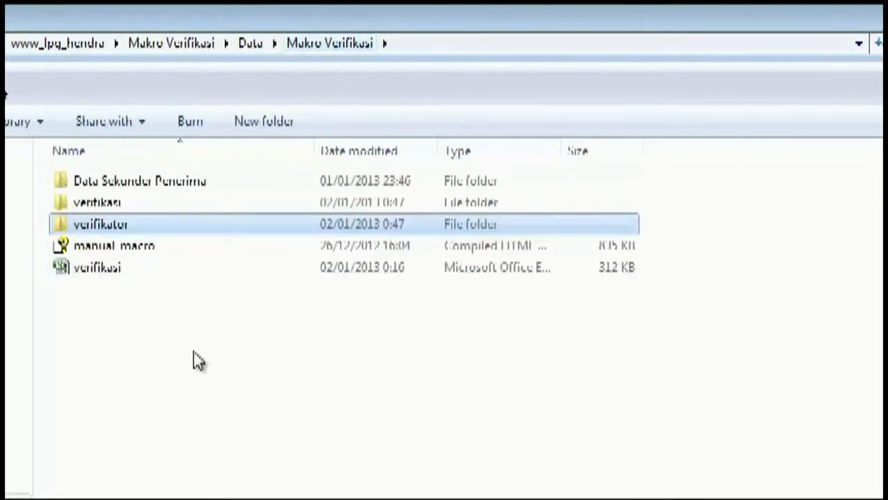
Examine the exported verification, recipient and verification detail files for KONAWE in the verifikasi folder
left_click(82, 208)
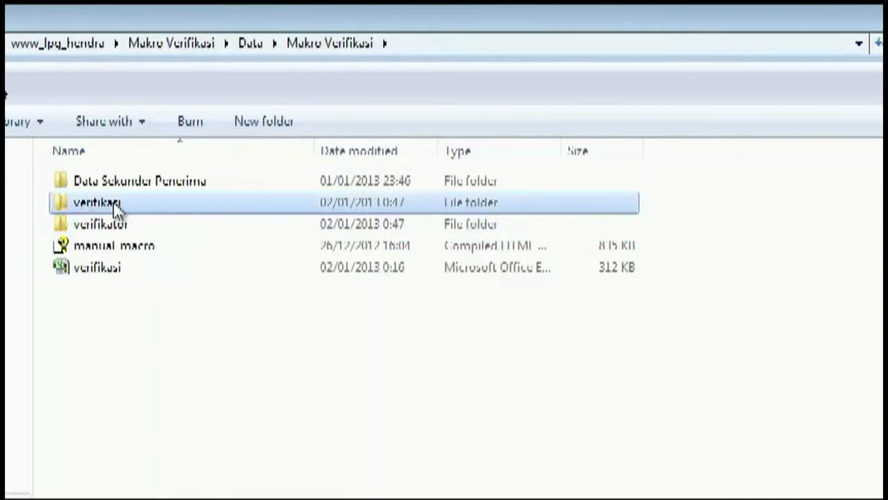
double_click(114, 208)
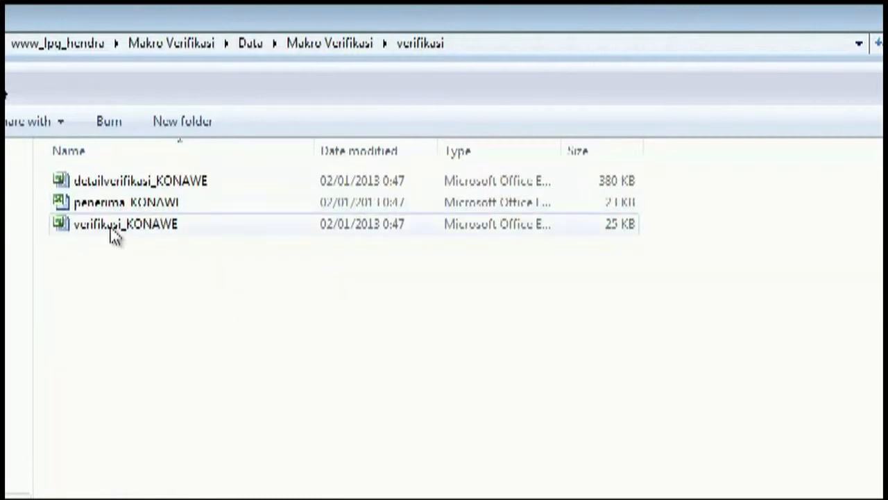
mouse_move(114, 236)
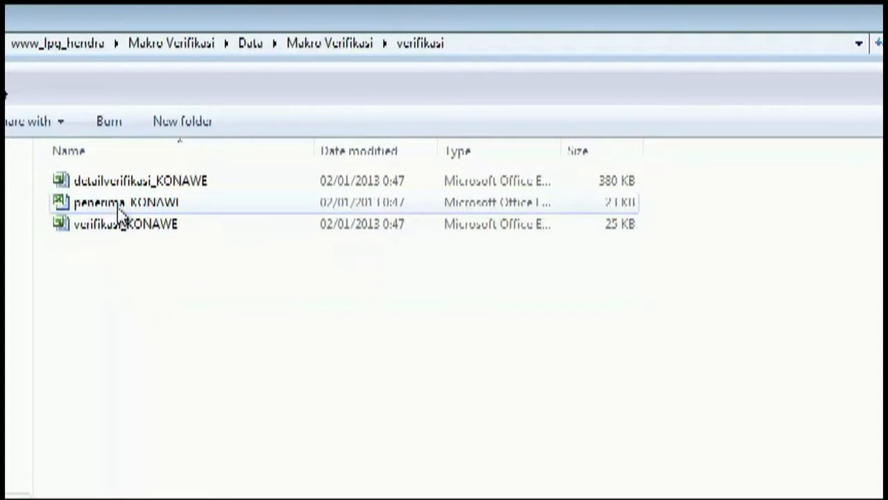
mouse_move(123, 207)
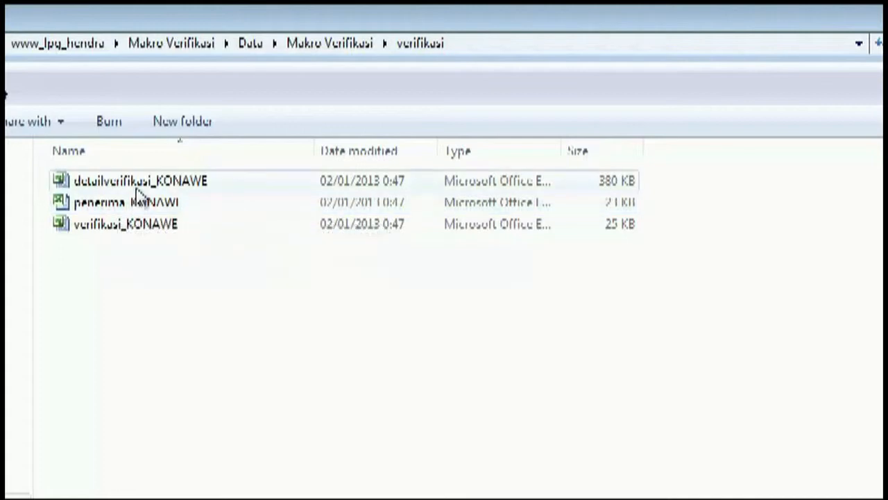
mouse_move(136, 189)
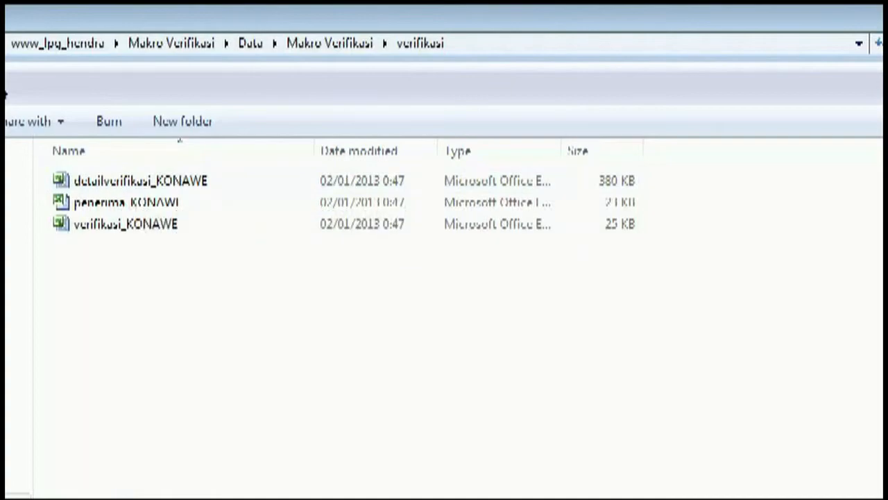
Back in Excel, look through the Bantuan Program manual's topics up to Eksport Data Hasil Input and close it
left_click(261, 486)
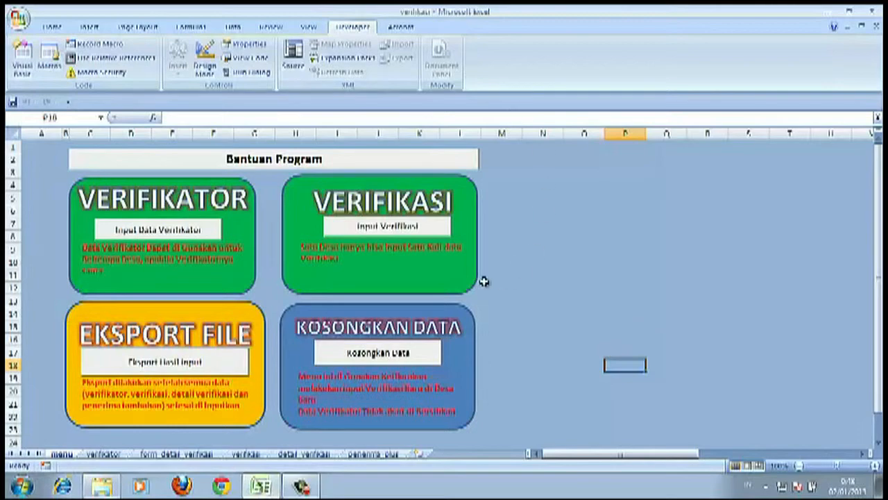
left_click(263, 160)
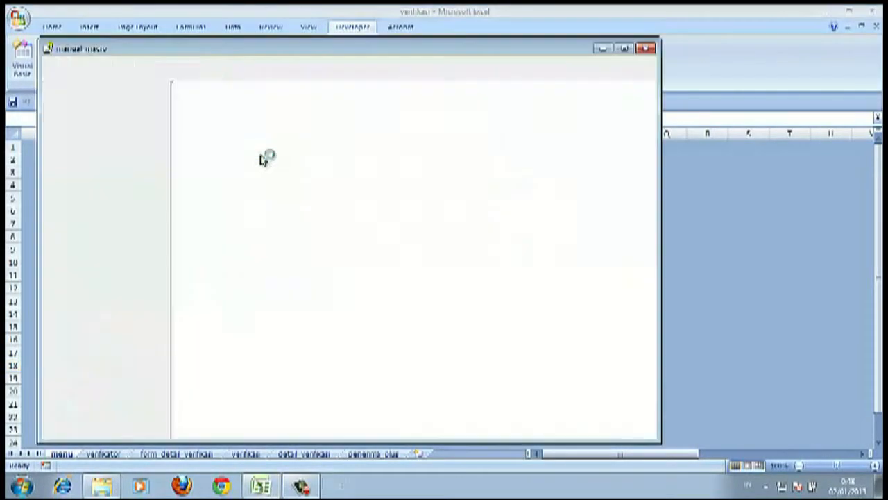
left_click(109, 134)
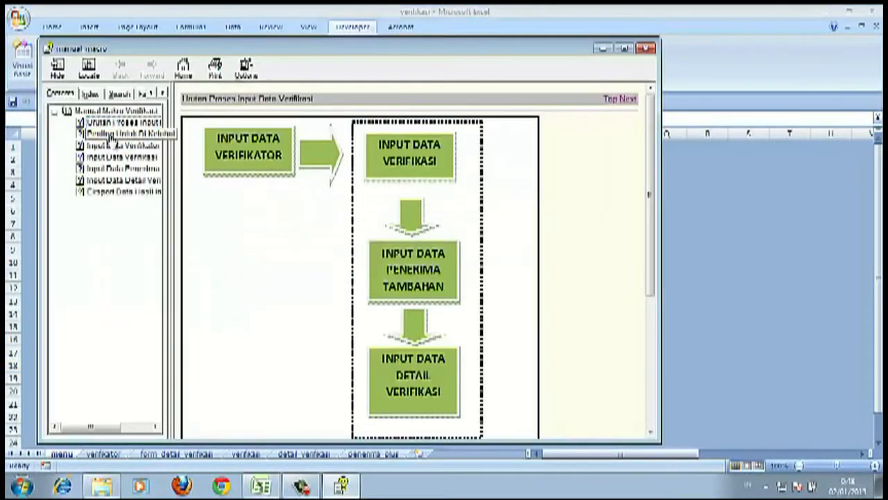
left_click(120, 147)
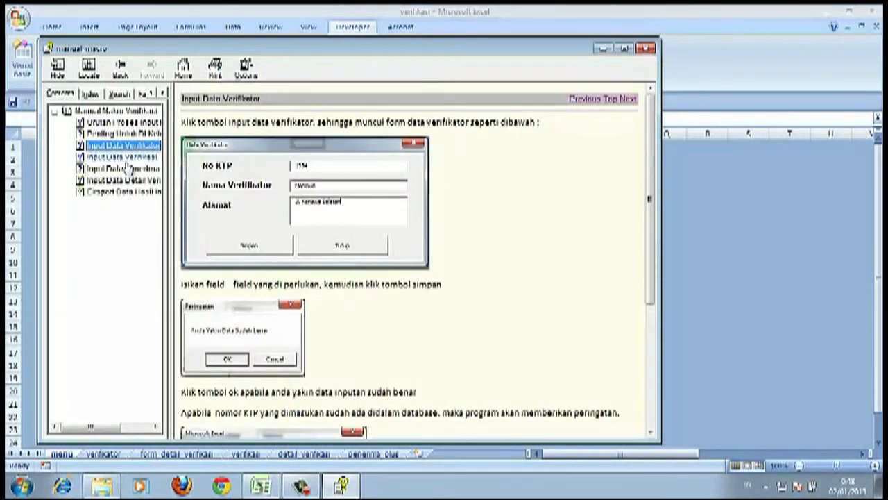
left_click(125, 158)
left_click(129, 169)
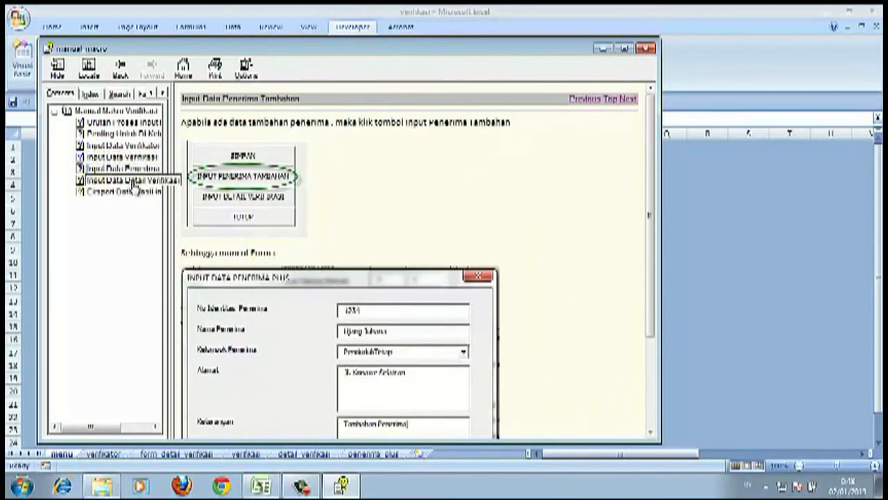
left_click(129, 180)
left_click(136, 192)
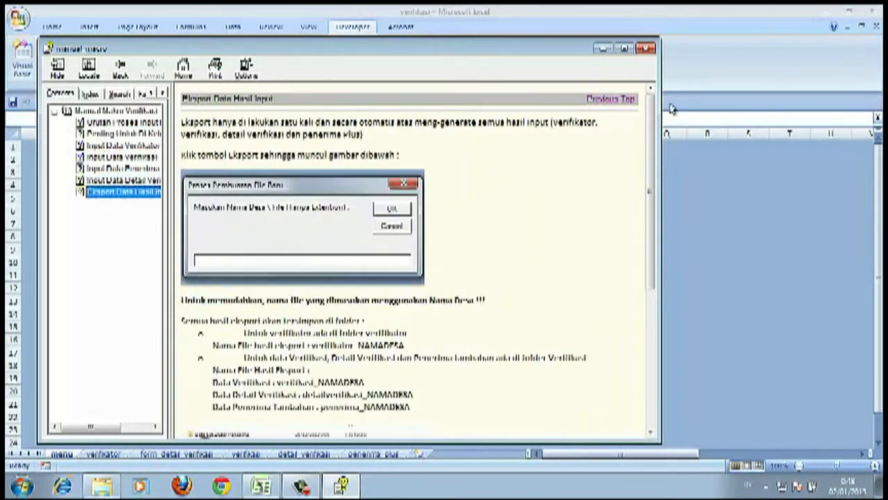
left_click(647, 48)
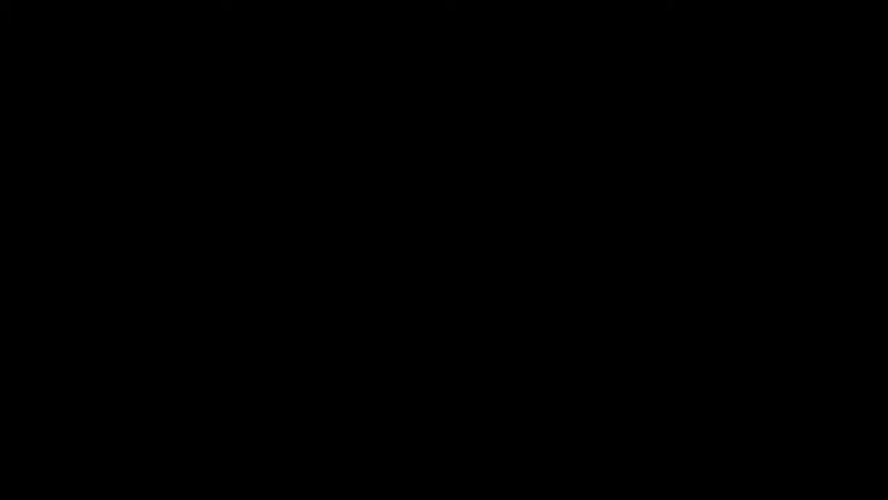